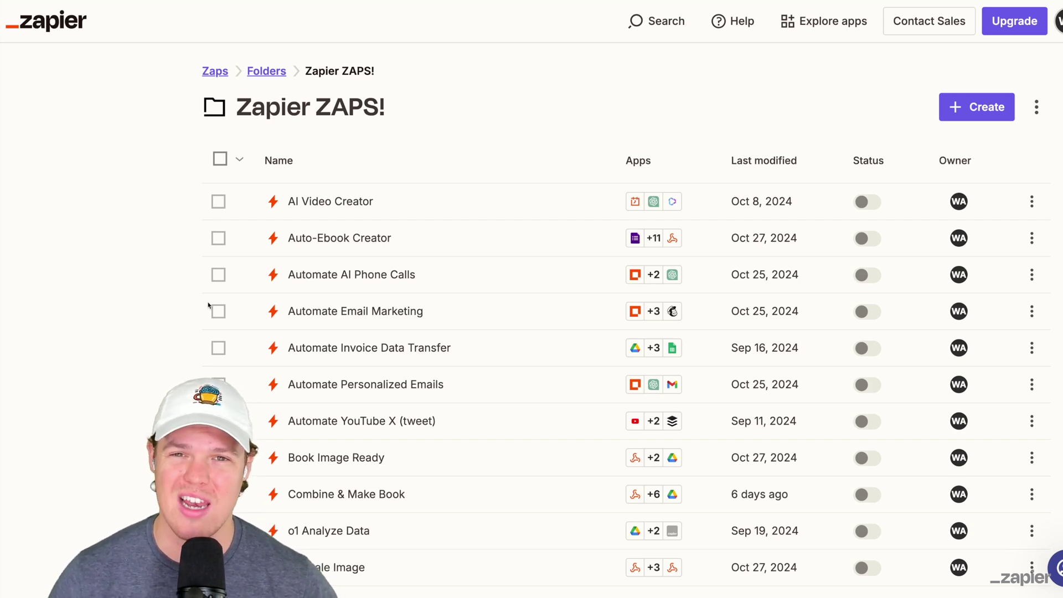
Step: Create a new draft Zap and rename it 'ChatGPT Search API'
click(977, 107)
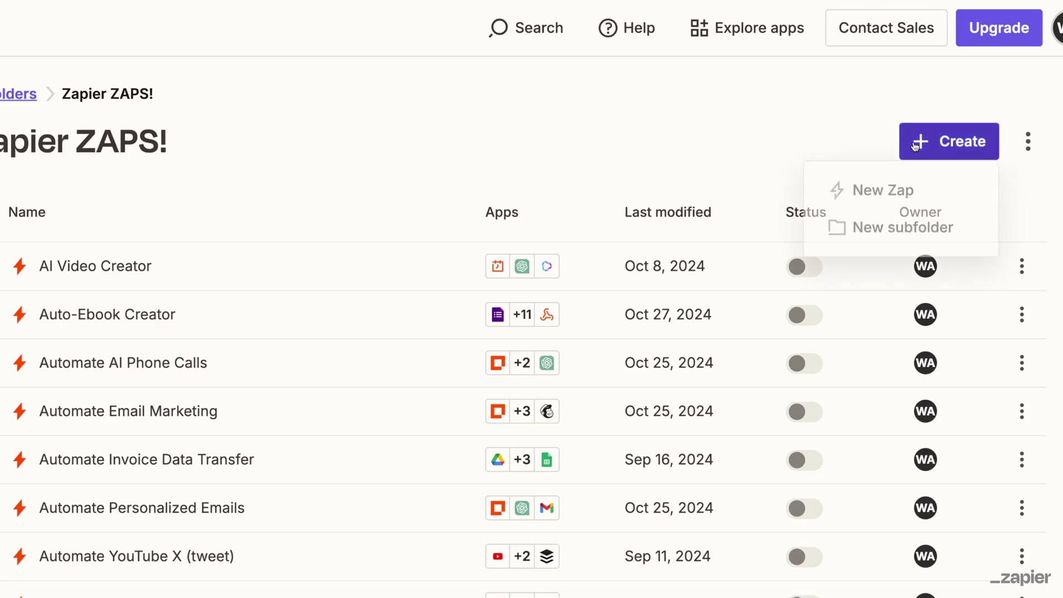
click(892, 189)
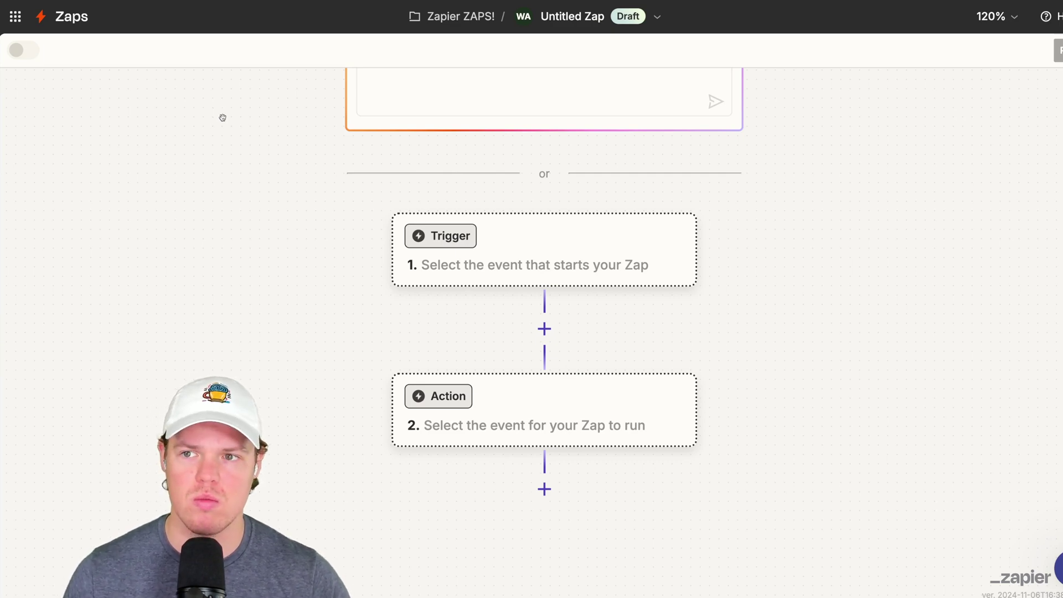
click(657, 16)
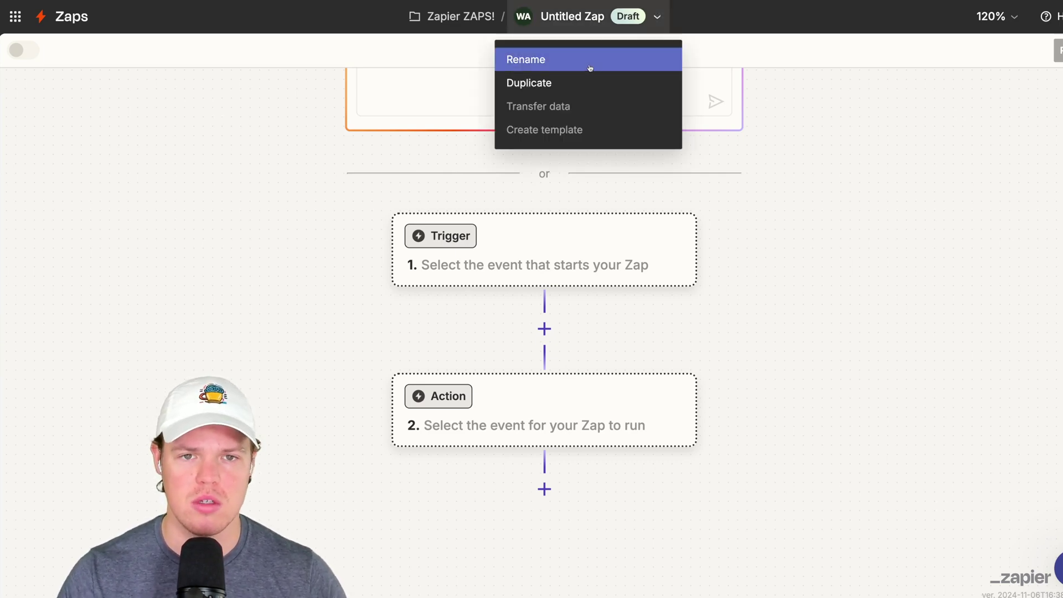
click(591, 61)
text(ChatGPT)
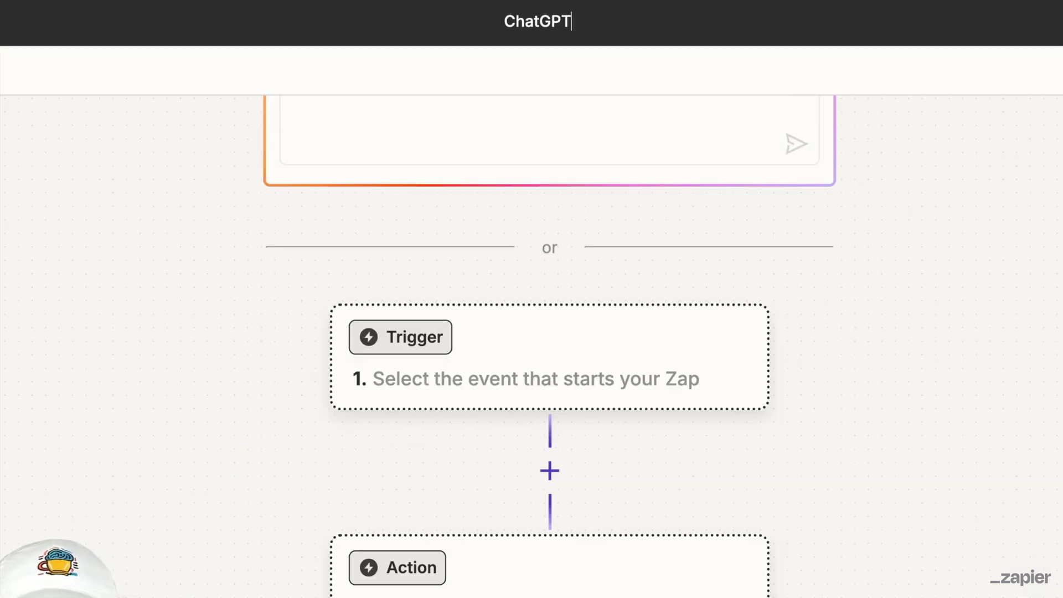
text( Search API)
key(Return)
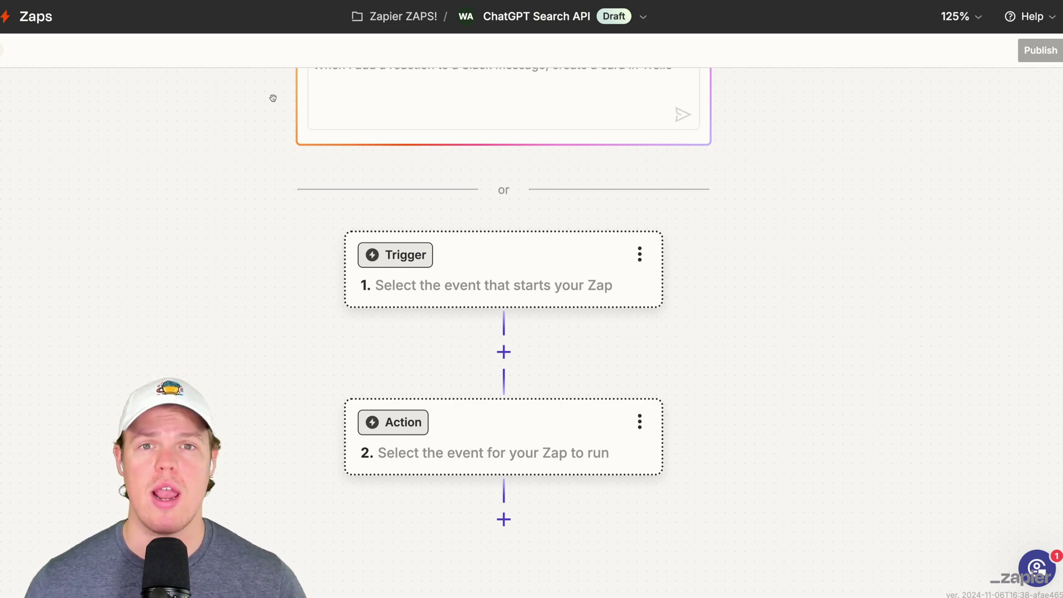
Step: Make RSS by Zapier the trigger app with the New Item in Feed event
click(459, 270)
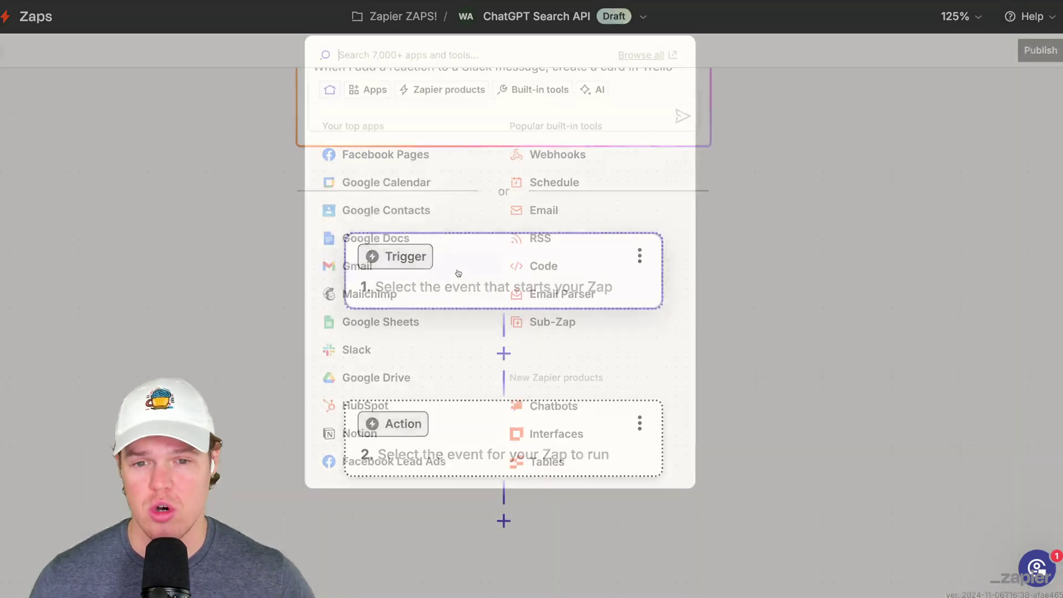
click(540, 238)
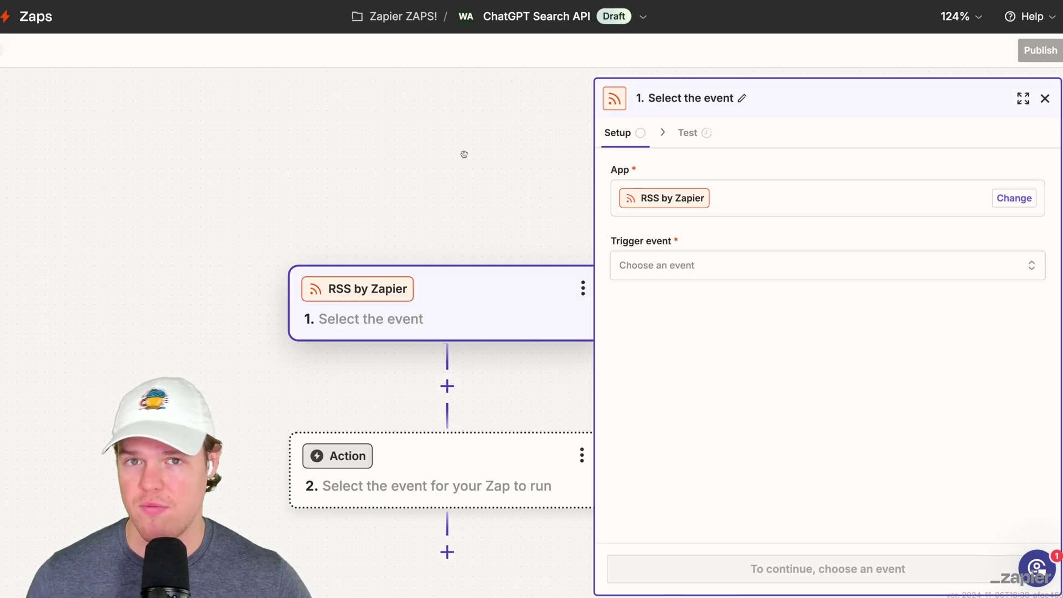
drag(461, 150, 444, 125)
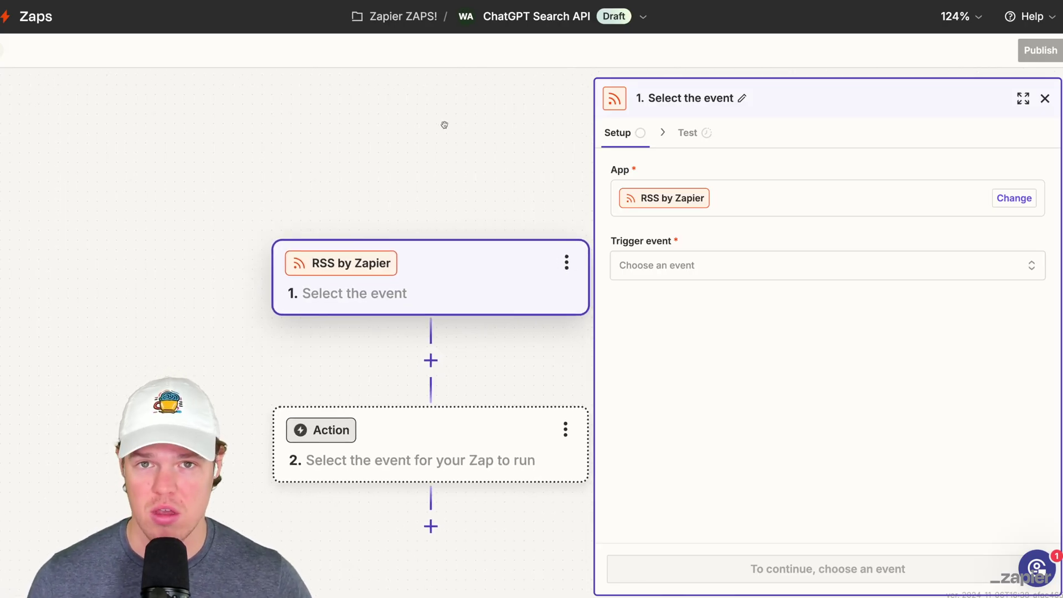
scroll(445, 123, down, 3)
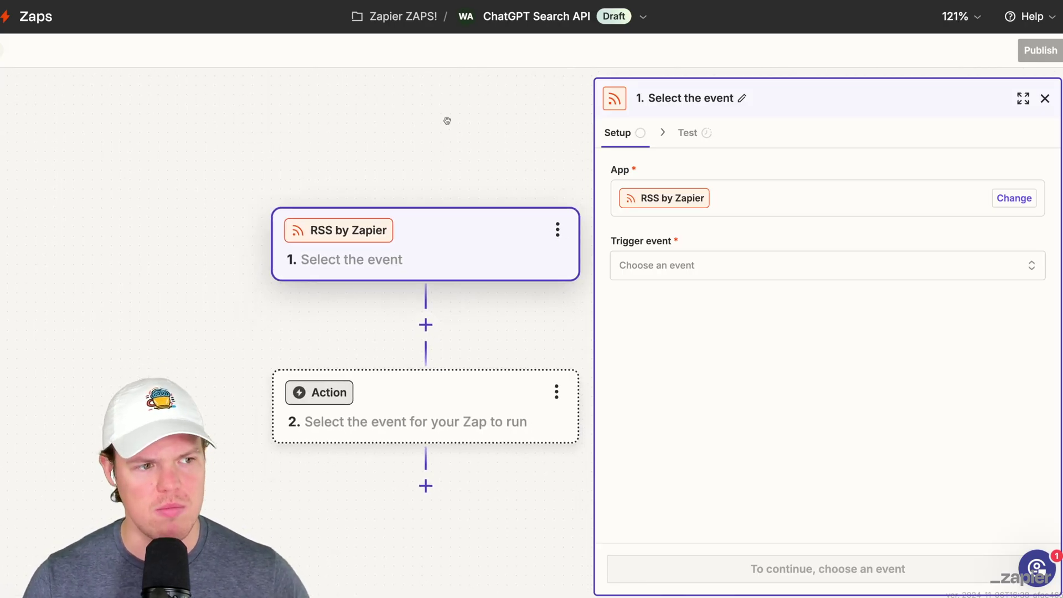
click(807, 262)
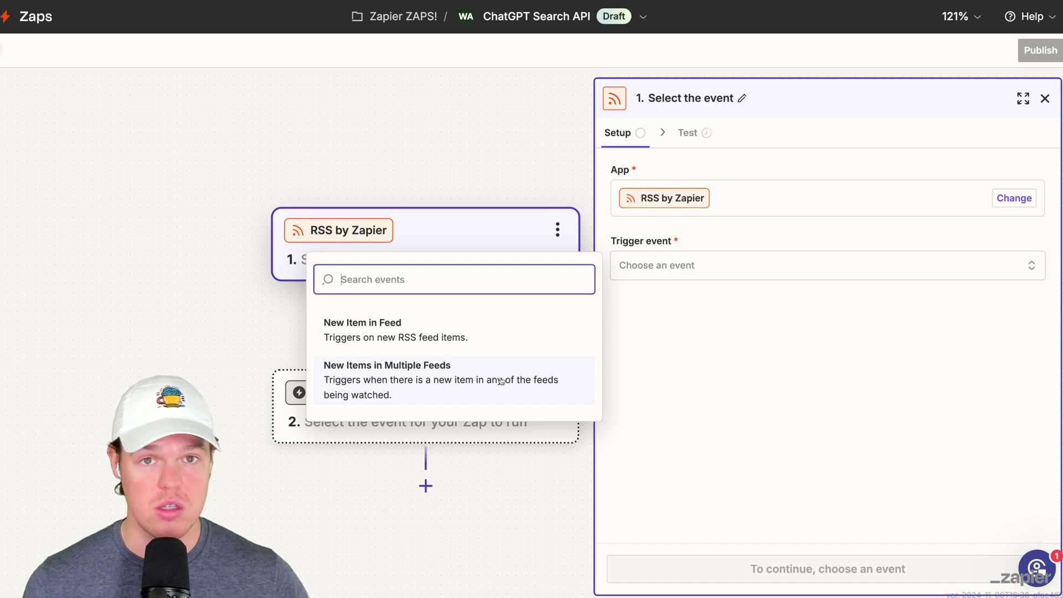
click(470, 335)
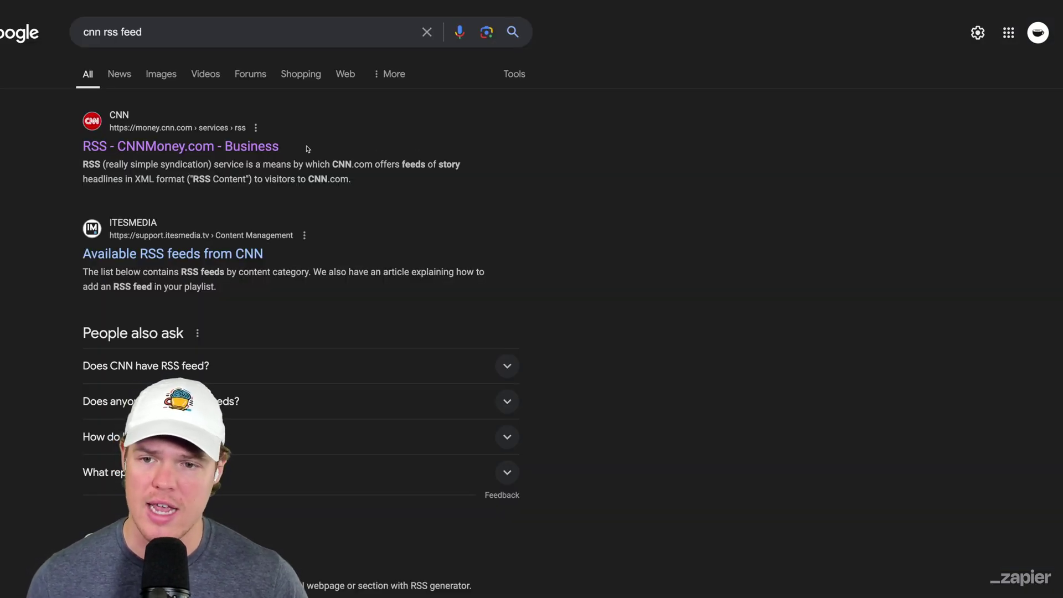
Step: Open the CNNMoney Markets RSS feed and select its address rss.cnn.com/rss/money_markets.rss
click(260, 147)
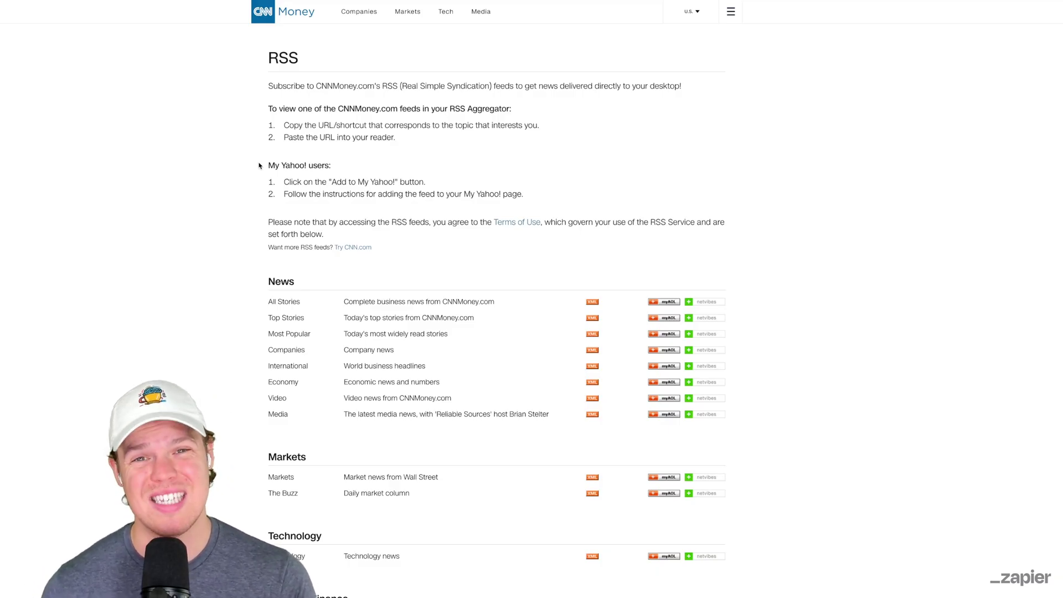
key(ctrl+plus)
scroll(465, 249, down, 5)
scroll(465, 250, up, 2)
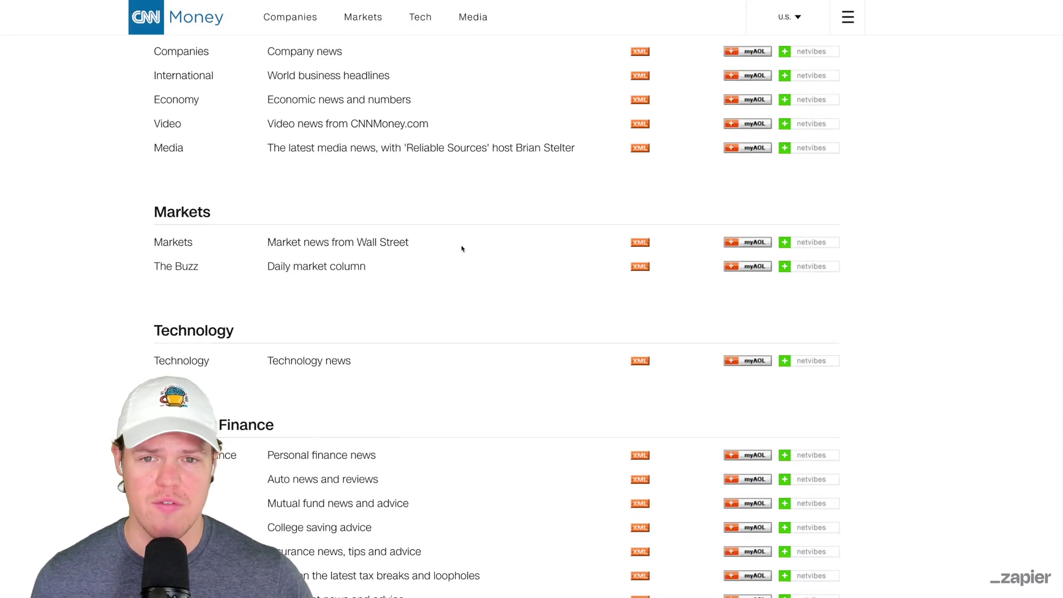
scroll(462, 249, down, 3)
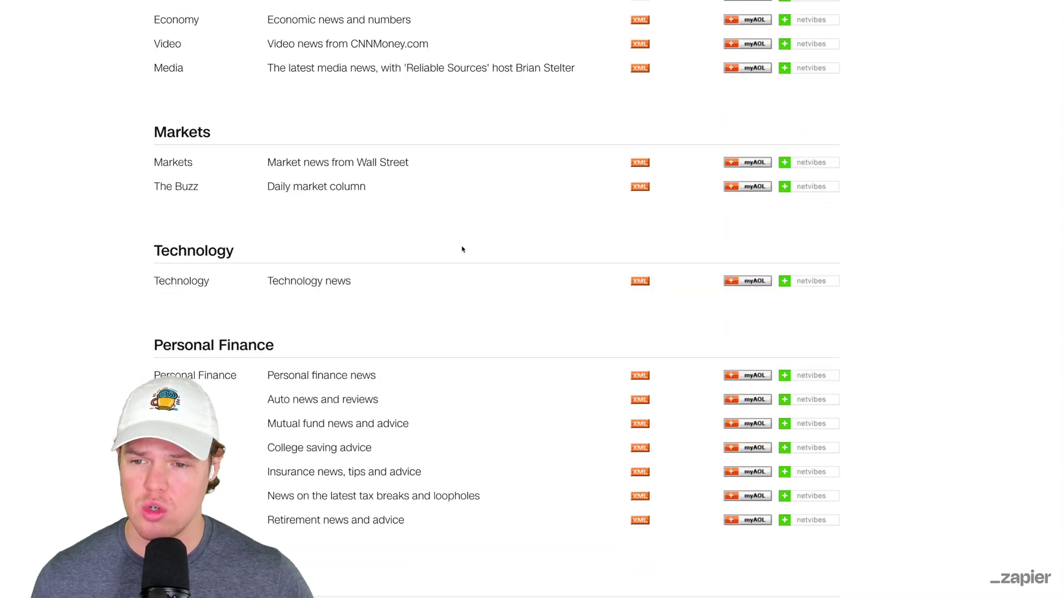
click(183, 165)
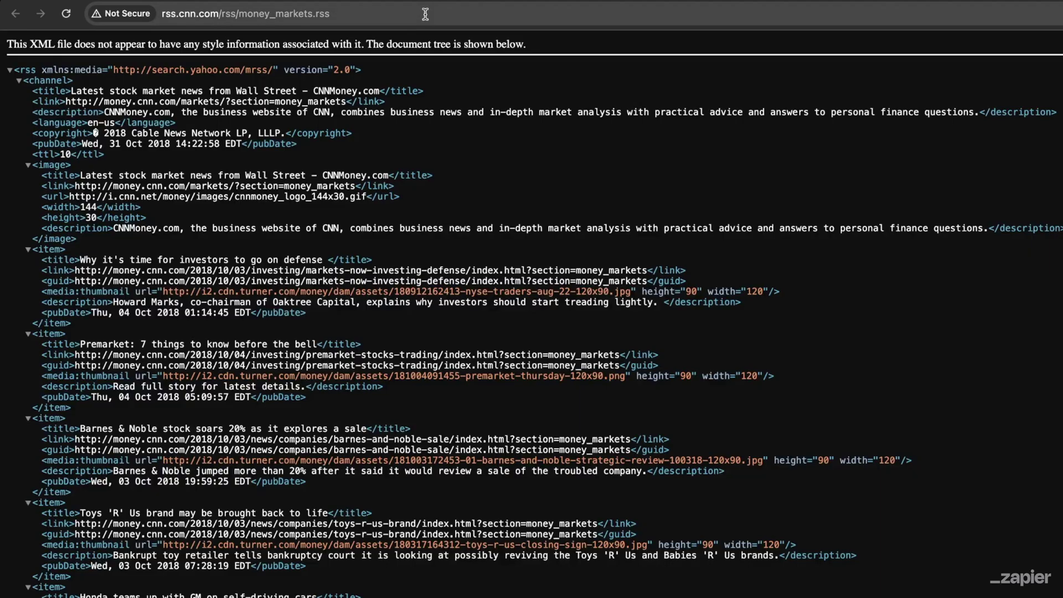
click(424, 13)
key(ctrl+c)
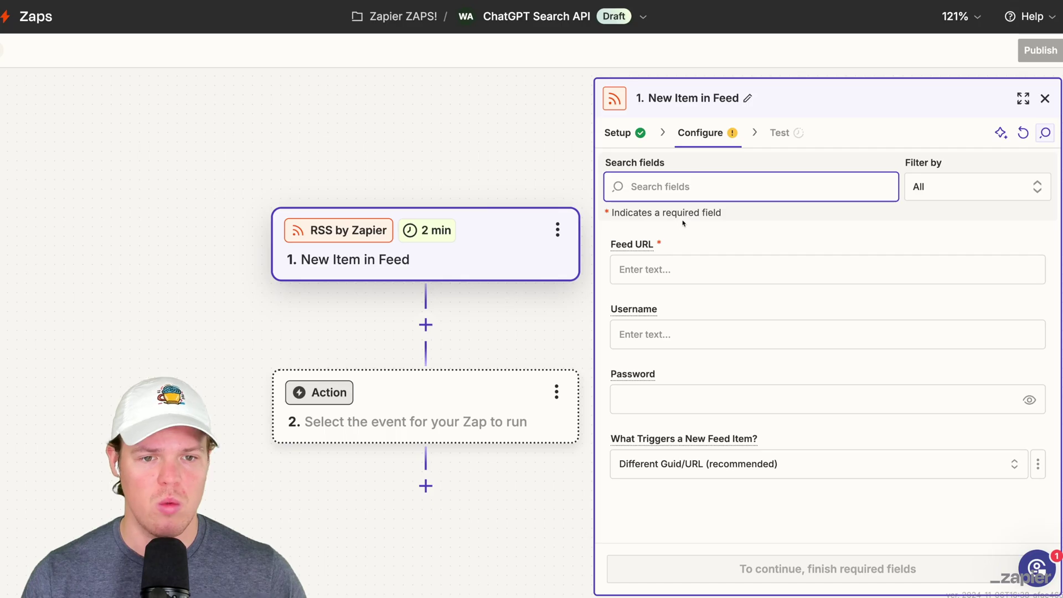
click(688, 262)
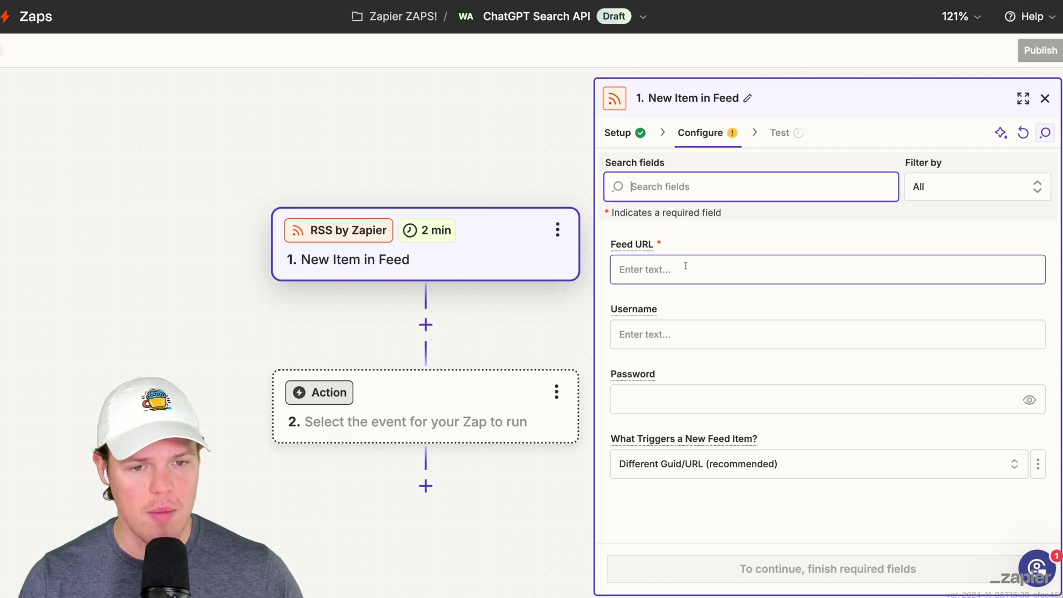
key(ctrl+v)
click(774, 237)
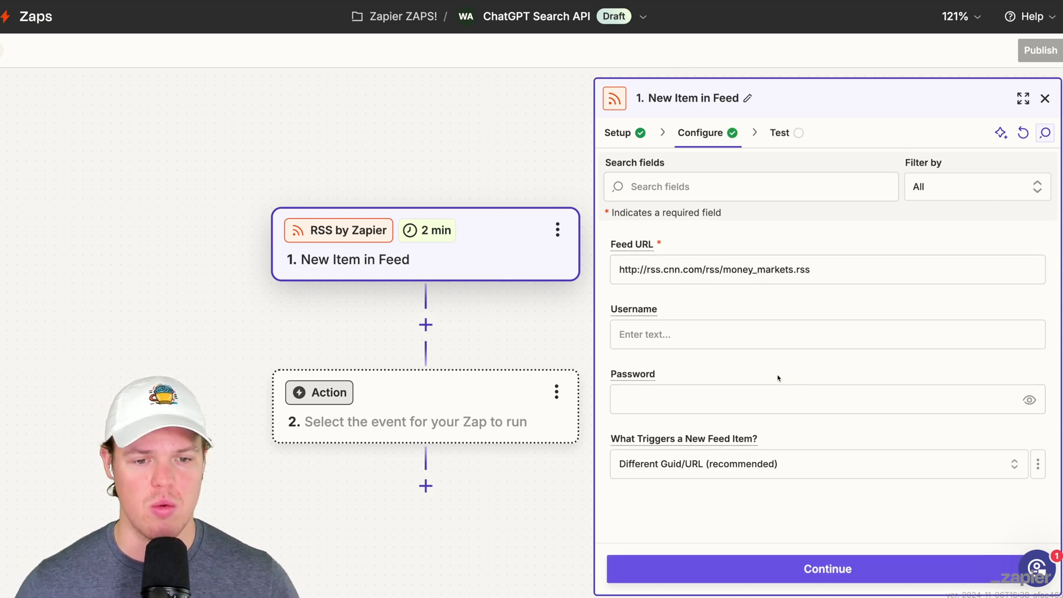
Step: Test the RSS trigger and preview the three sample feed records it returns
click(847, 567)
click(850, 565)
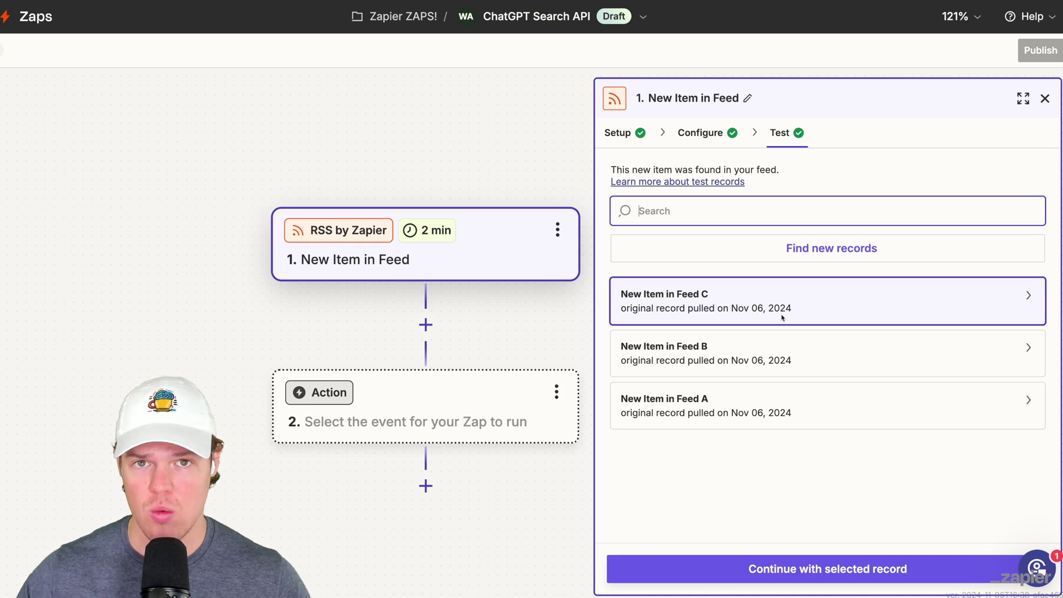
drag(541, 307, 507, 233)
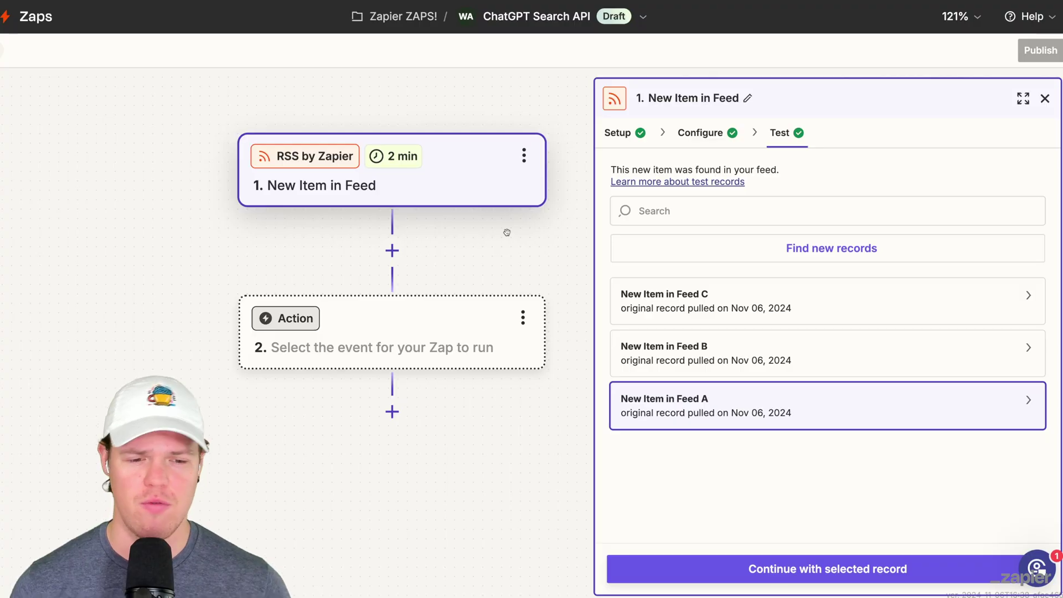
mouse_move(744, 396)
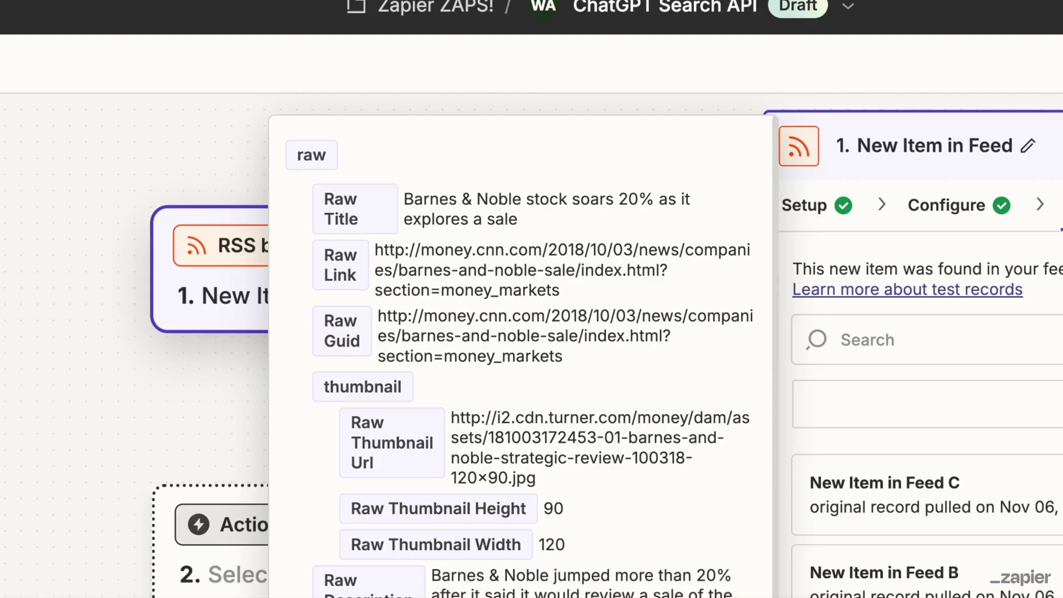
mouse_move(1024, 590)
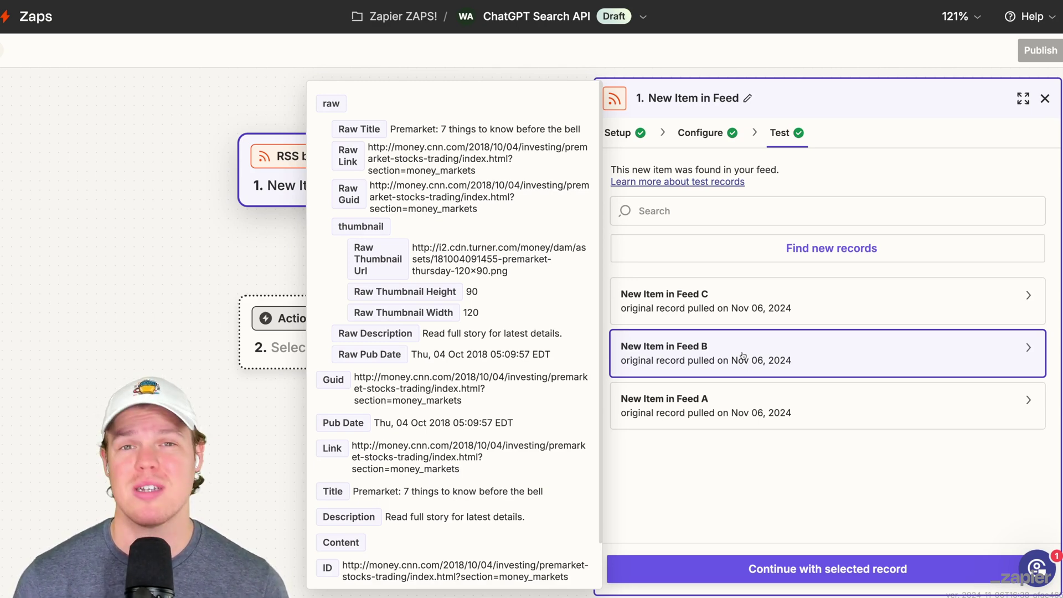
click(391, 249)
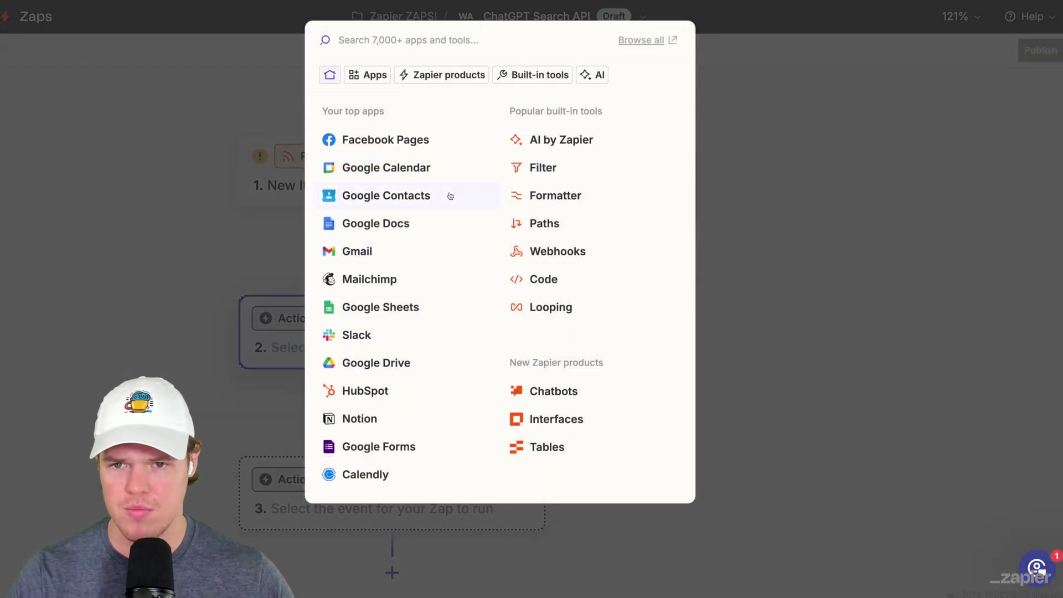
Step: Choose ChatGPT as the action app and review the RSS trigger's sample records
text(ca)
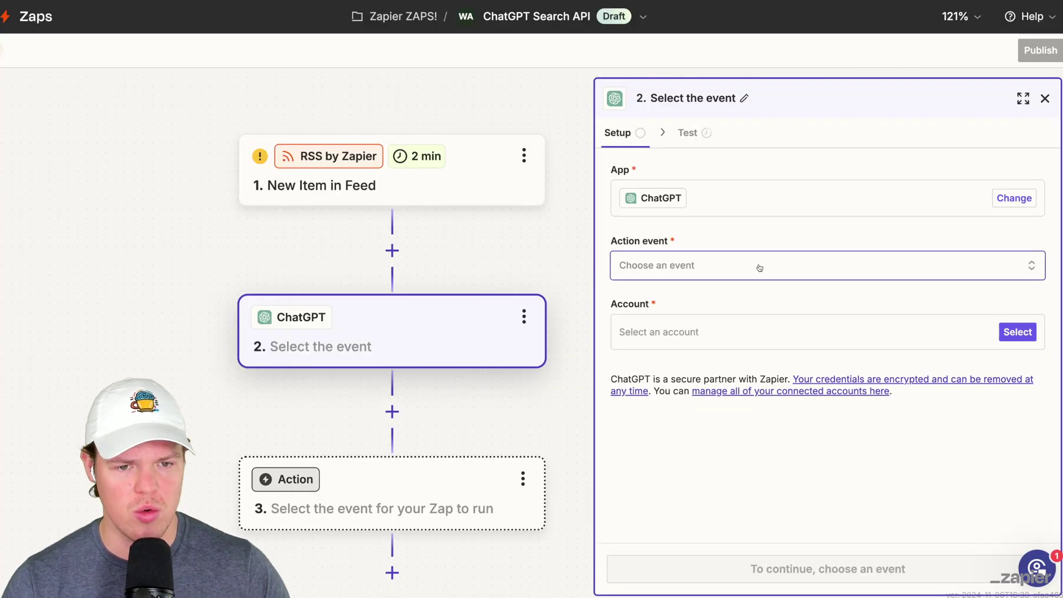
click(757, 266)
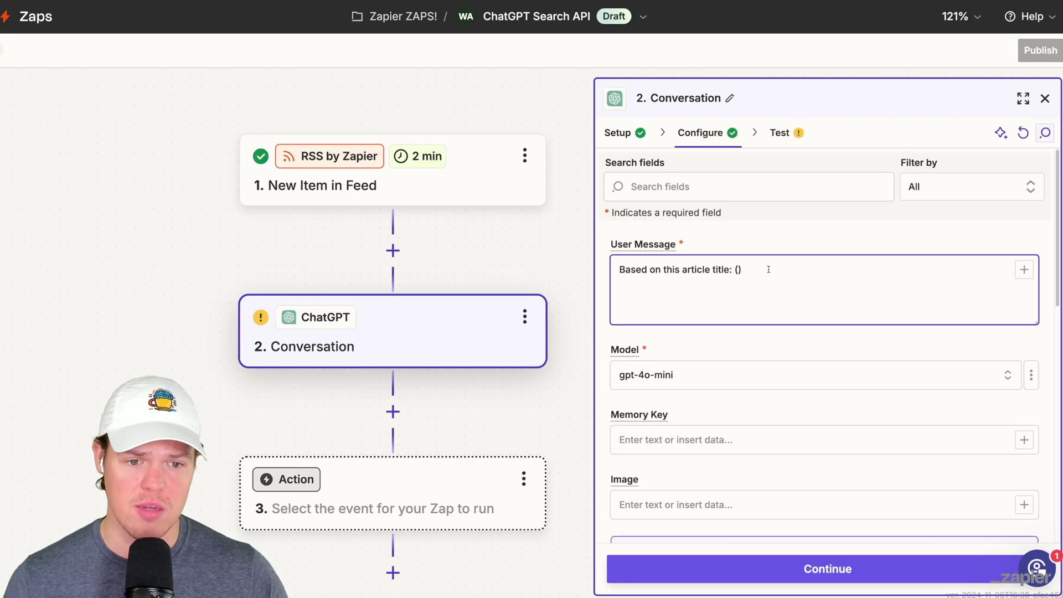
click(451, 185)
click(782, 136)
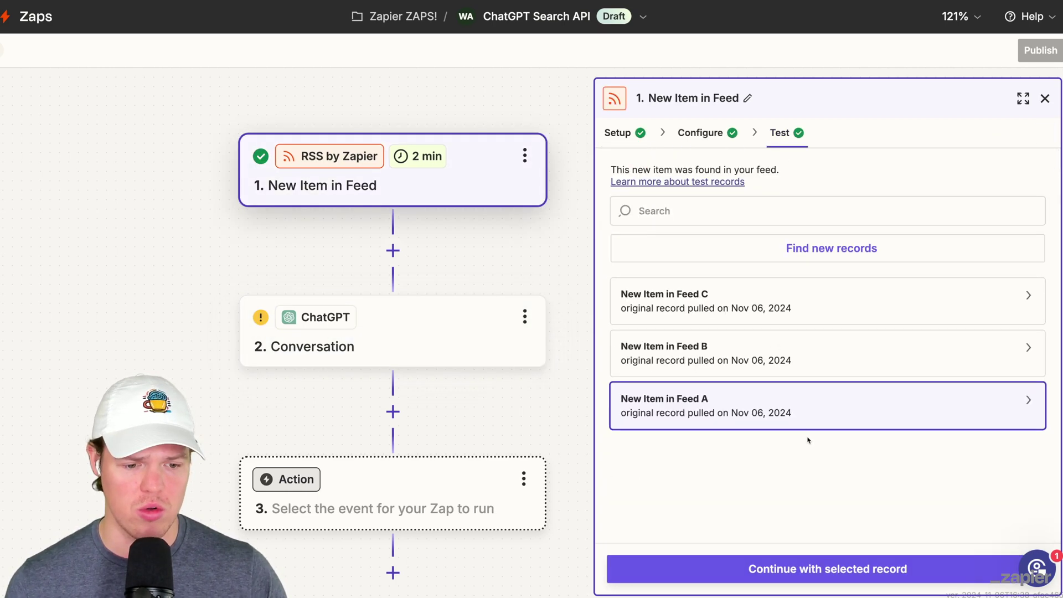
mouse_move(786, 412)
click(789, 569)
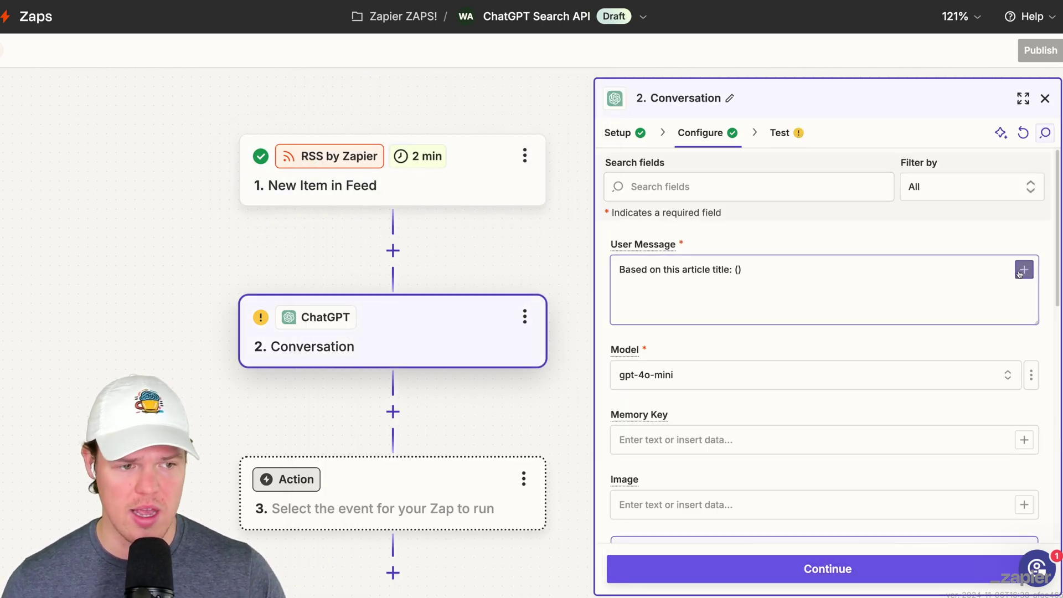
Step: Write the User Message 'Based on this article title: (Title) and description: (Description)' with feed fields
click(678, 260)
click(499, 316)
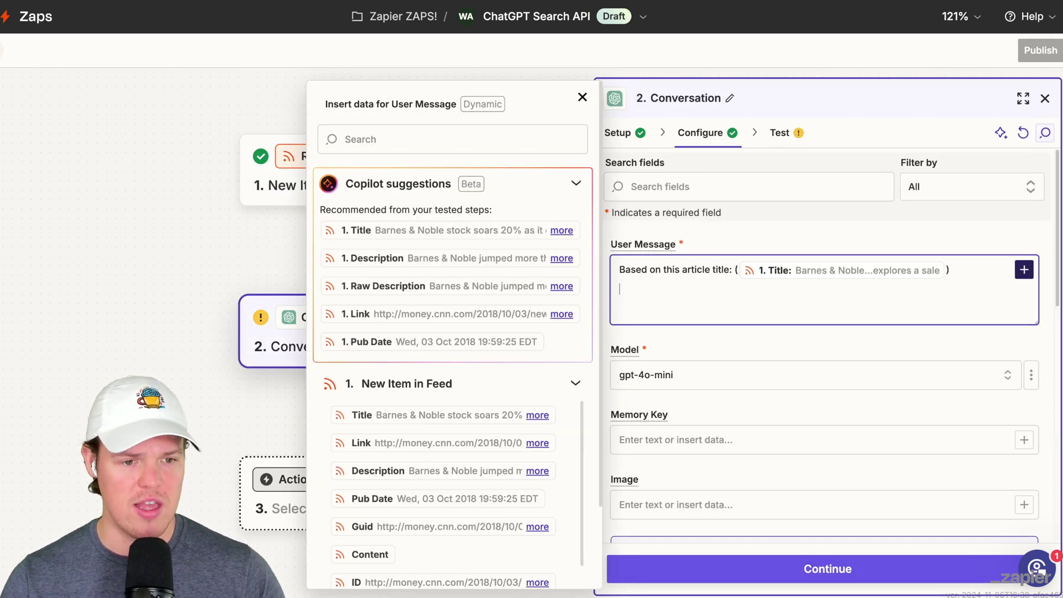
text(and description: )
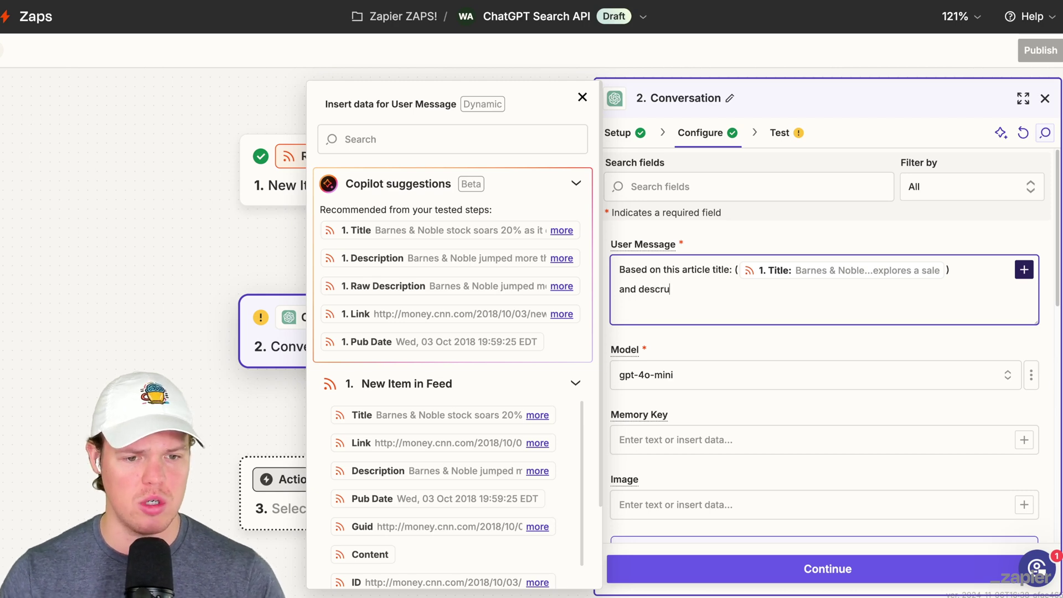
text(())
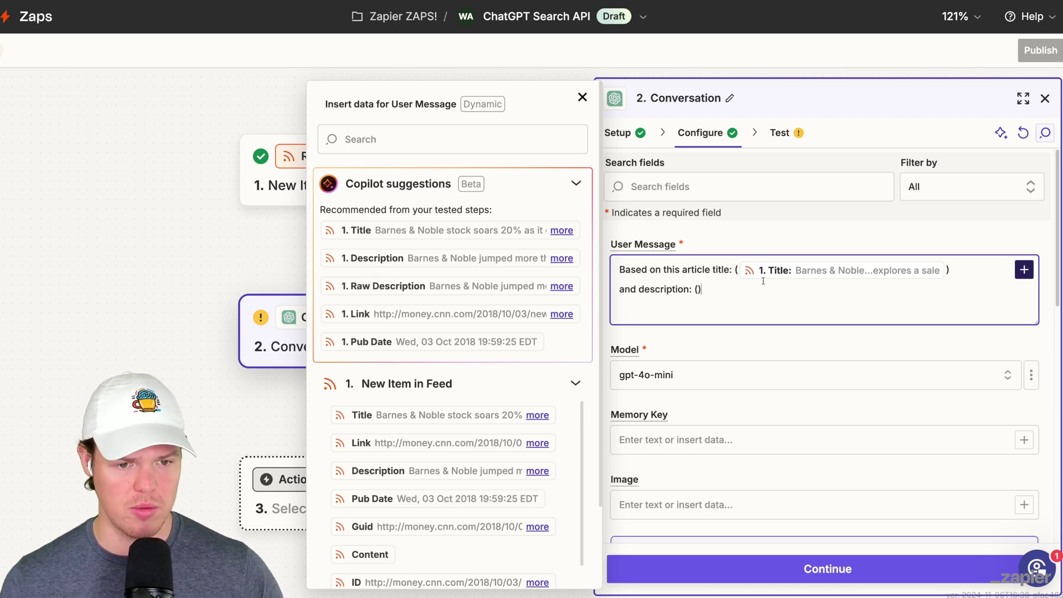
click(436, 259)
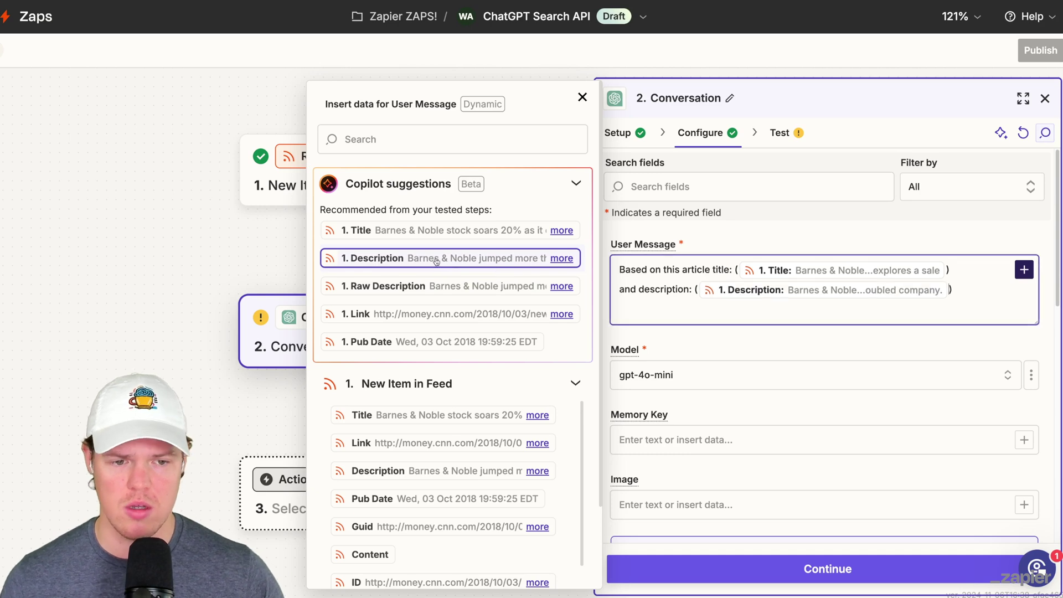
click(669, 319)
key(Return)
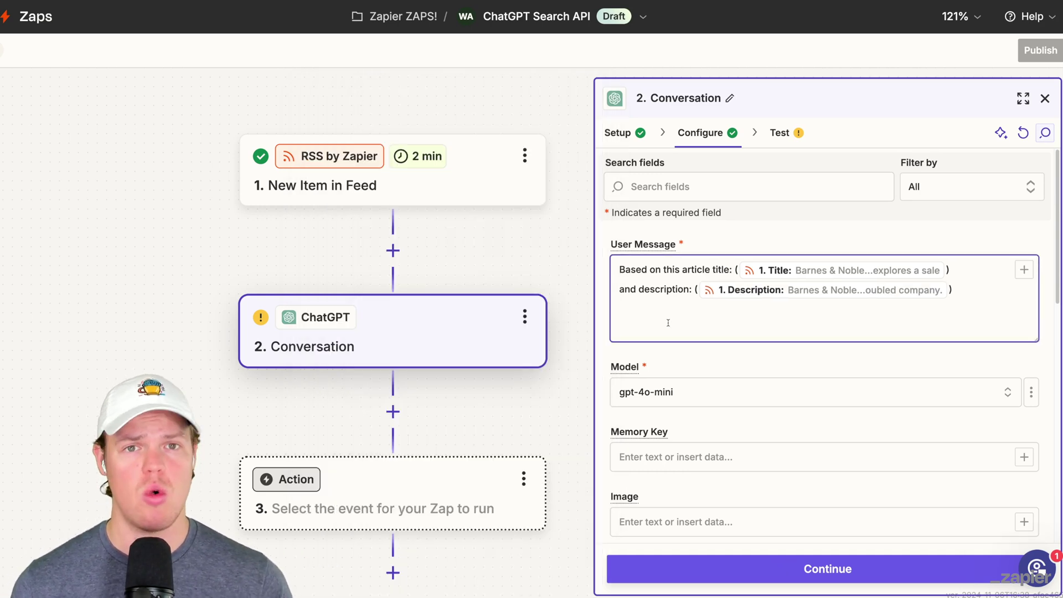
text(Generate "Yes" if the article has to do with a specific stock and "No" if it has nothing to do with a specific stock)
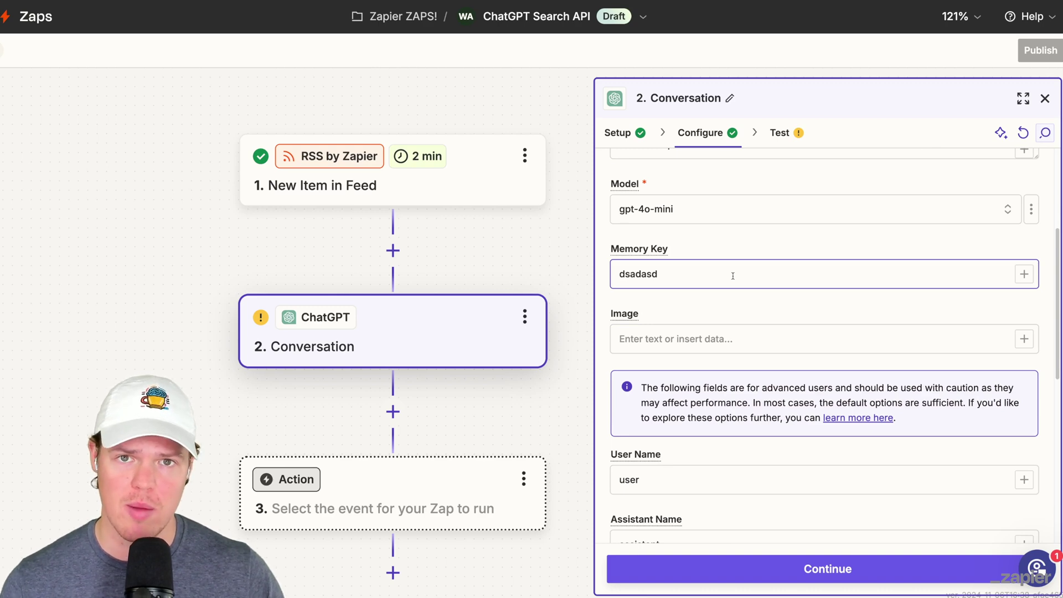
Step: Finish the Yes/No stock prompt and test the Conversation step, which replies 'Yes'
scroll(737, 279, down, 5)
click(833, 569)
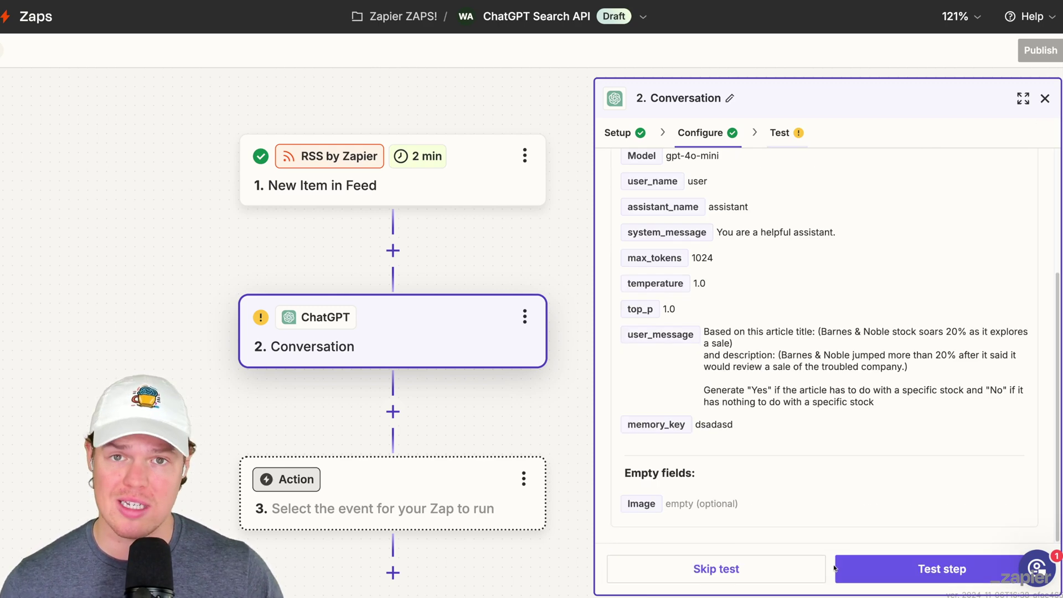
click(886, 565)
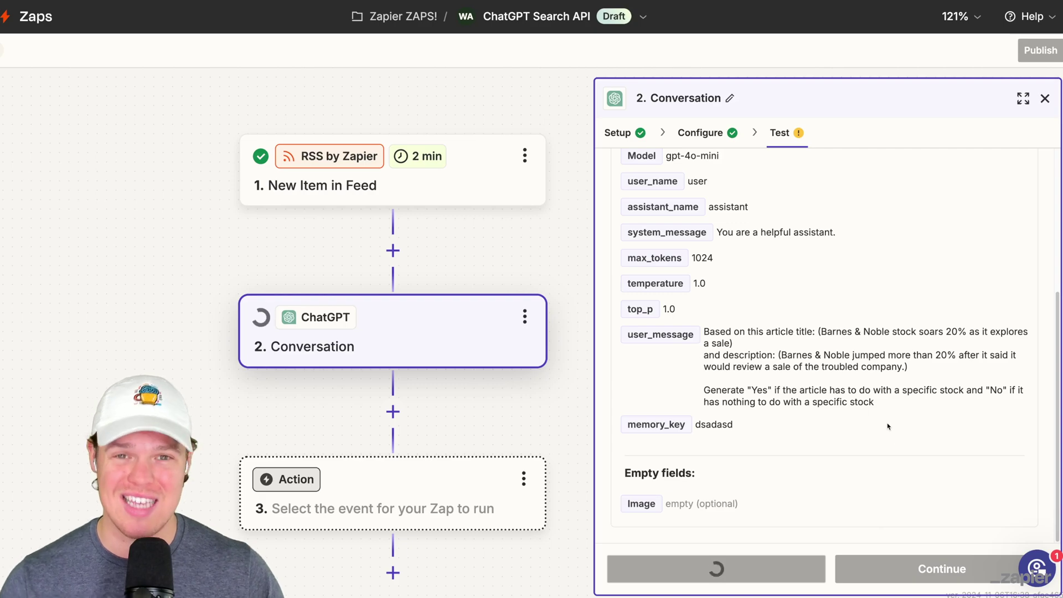
scroll(889, 426, down, 4)
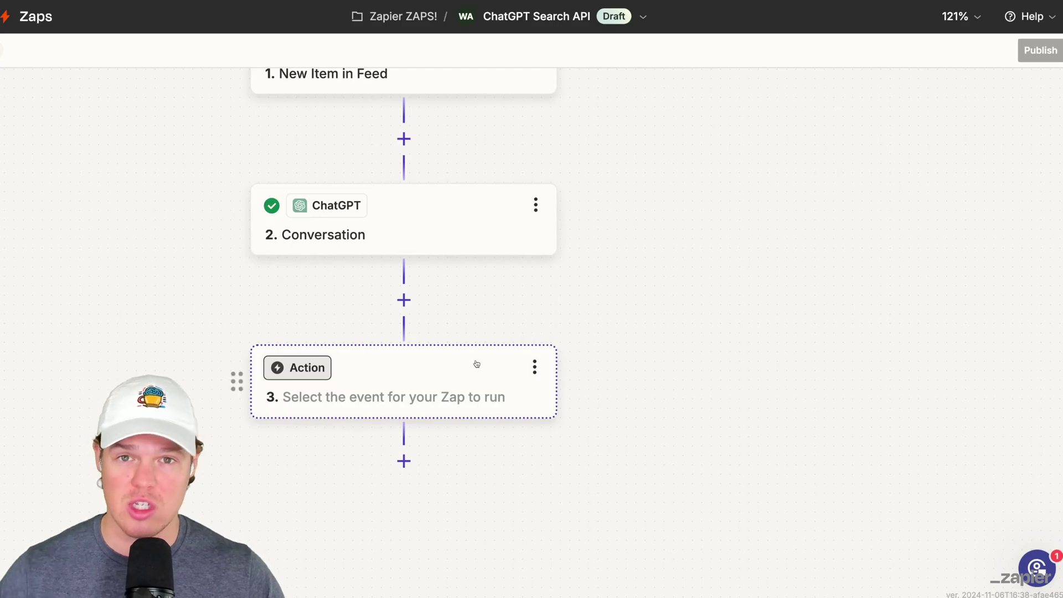
Step: Make step 3 a Filter that checks the ChatGPT step's 2. Reply field
click(465, 374)
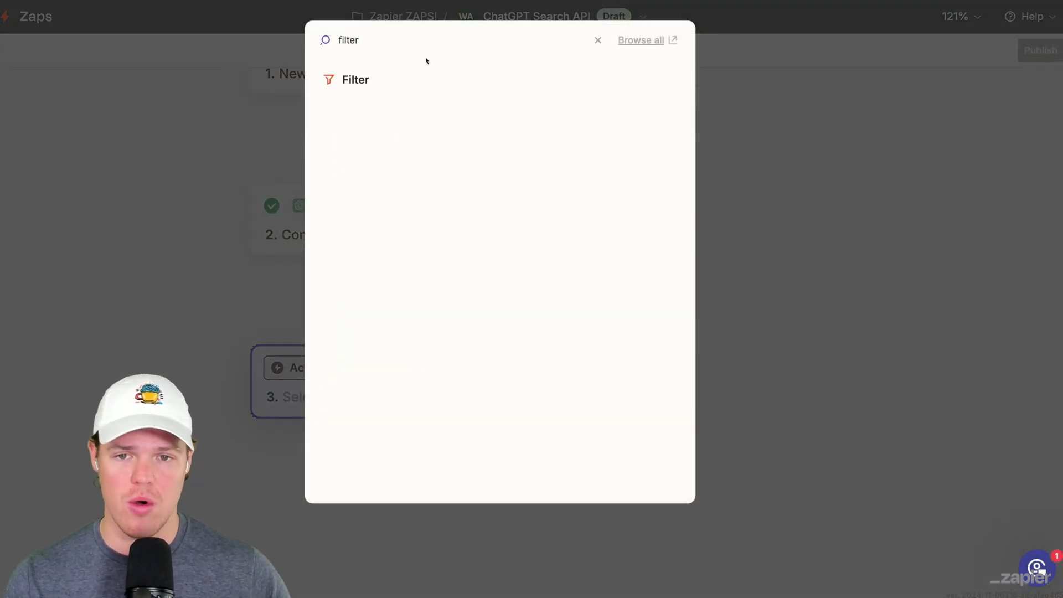
click(401, 78)
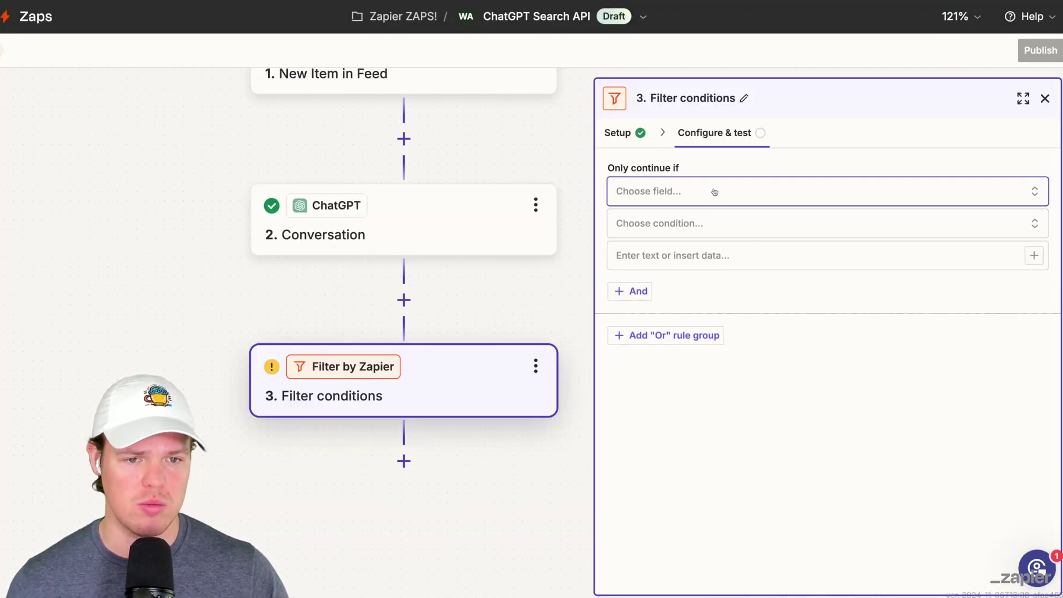
click(712, 191)
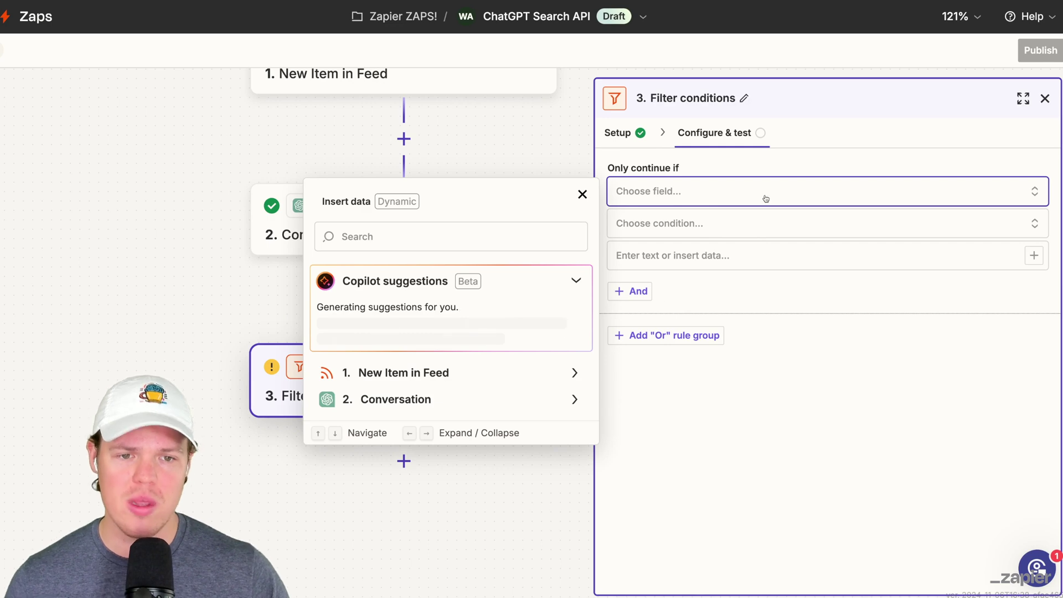
click(534, 505)
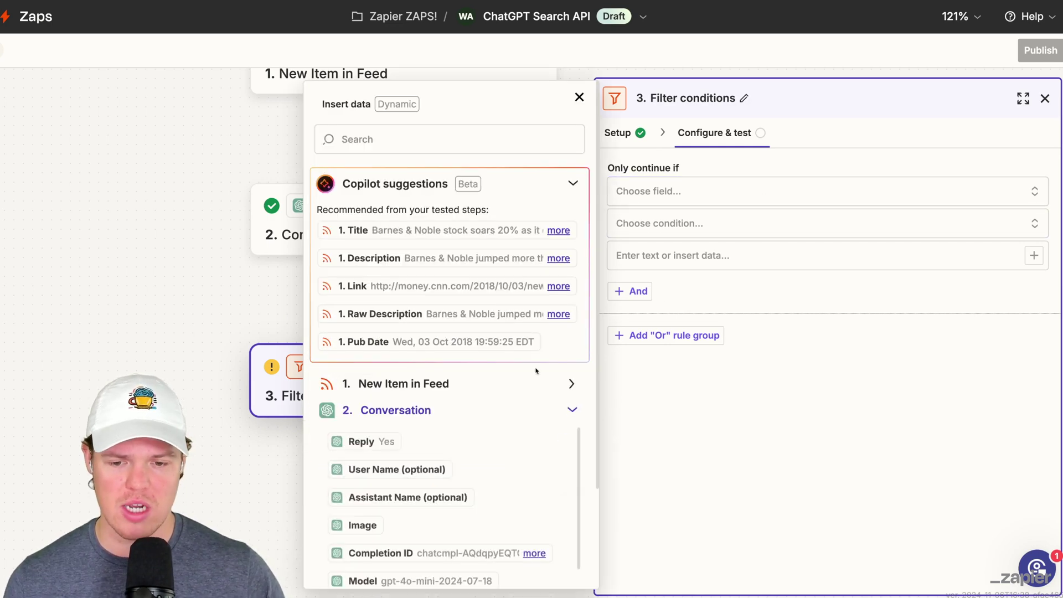
scroll(527, 373, down, 3)
scroll(460, 406, down, 3)
scroll(380, 332, up, 3)
click(366, 317)
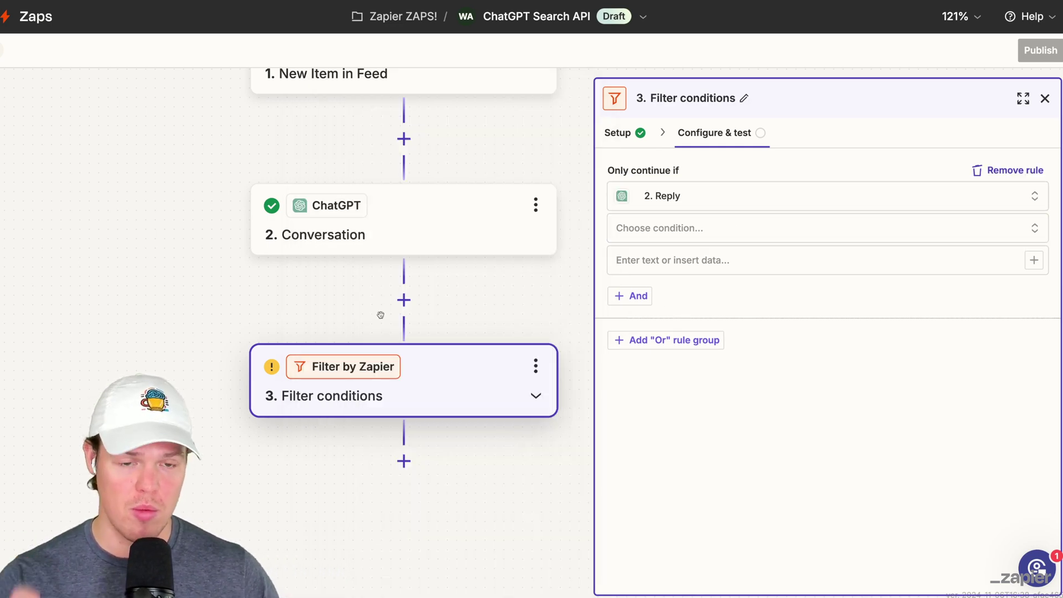
Step: Set the filter condition to (Text) Exactly matches 'Yes' and continue to its test
click(701, 239)
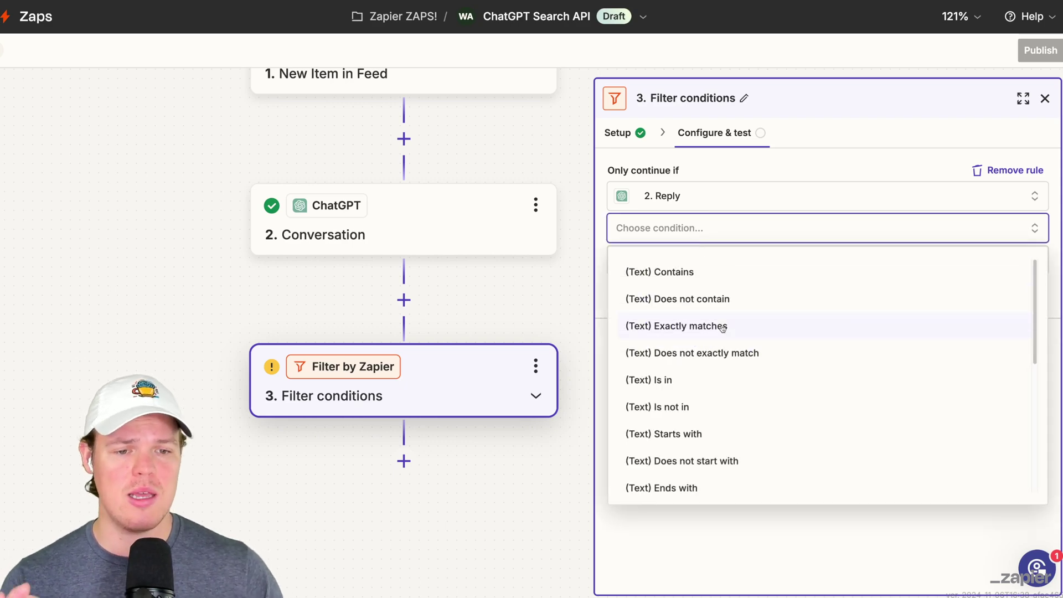
click(701, 321)
click(689, 259)
text(Yes)
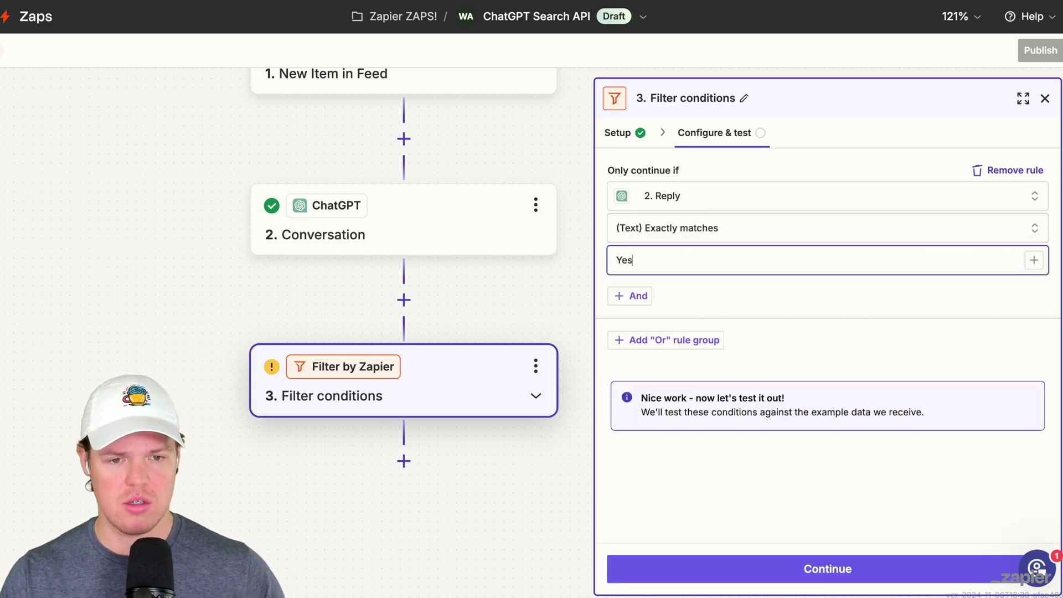
drag(491, 316, 493, 298)
click(787, 569)
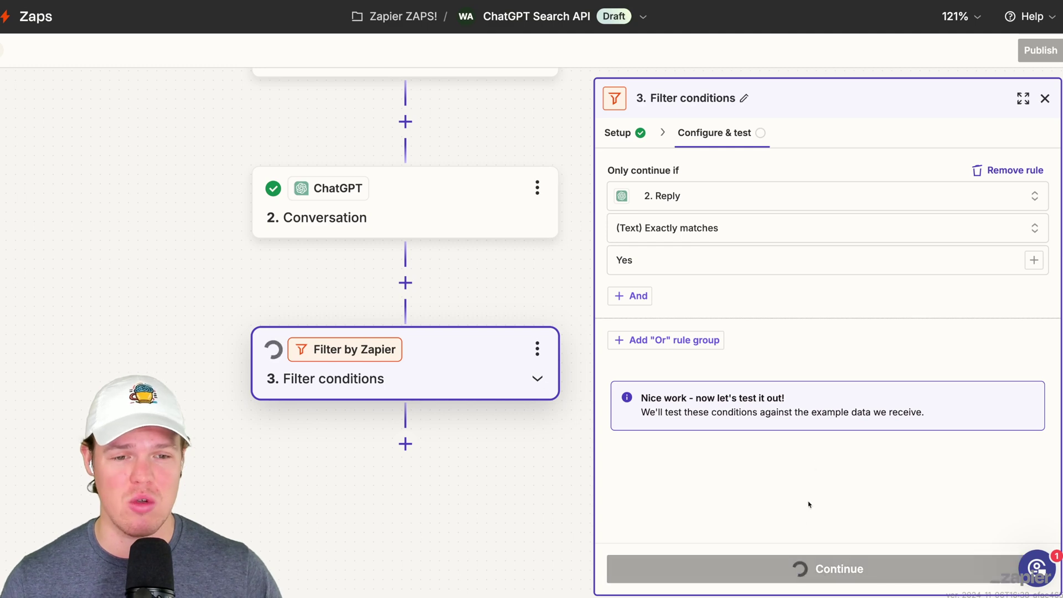
scroll(826, 502, down, 1)
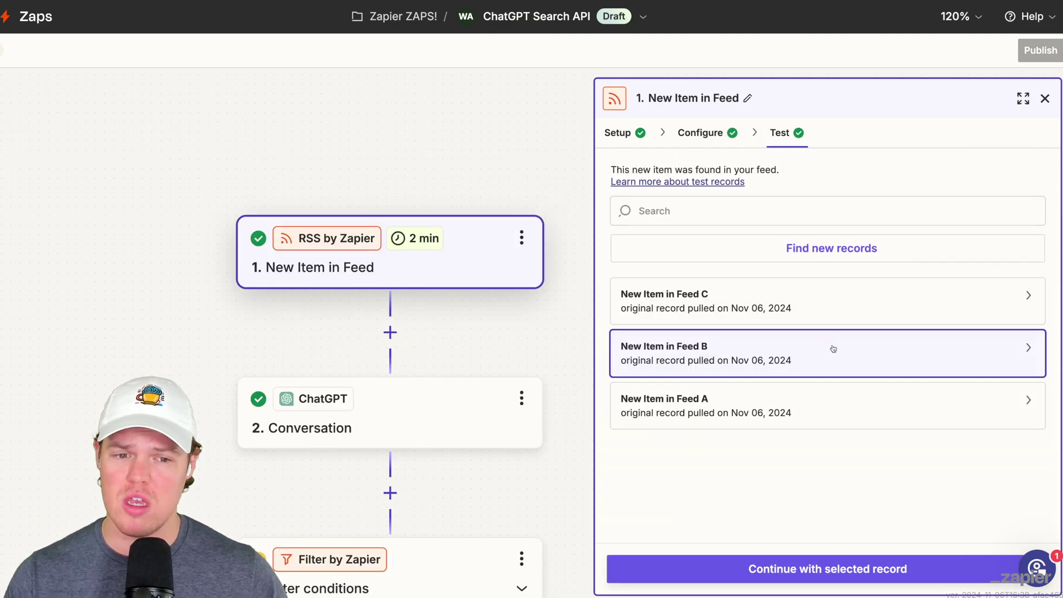
Step: Retest the ChatGPT Conversation step with feed record B, then review the Filter step's result
mouse_move(833, 349)
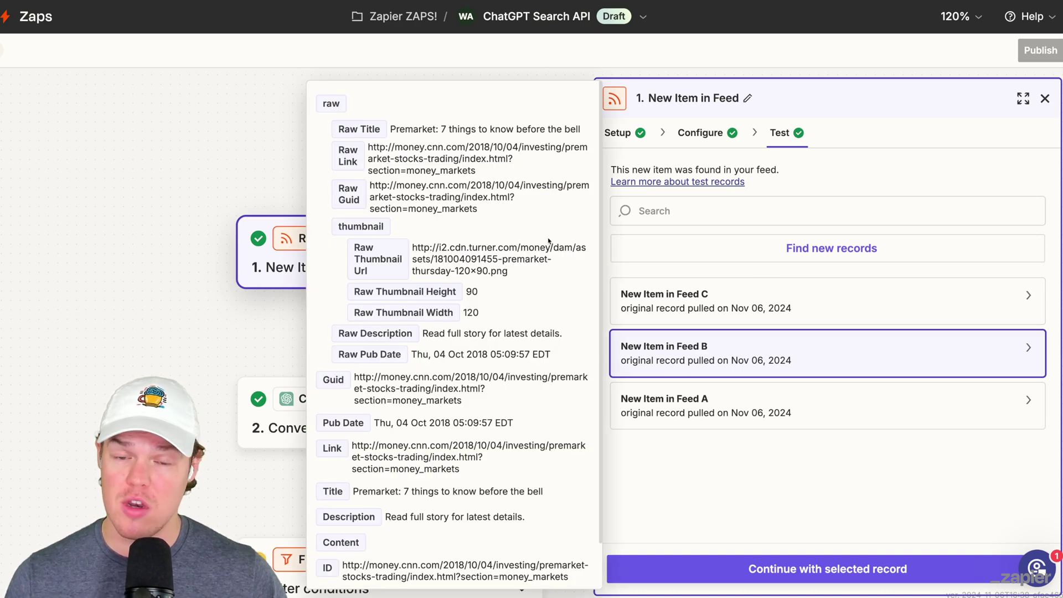
click(803, 567)
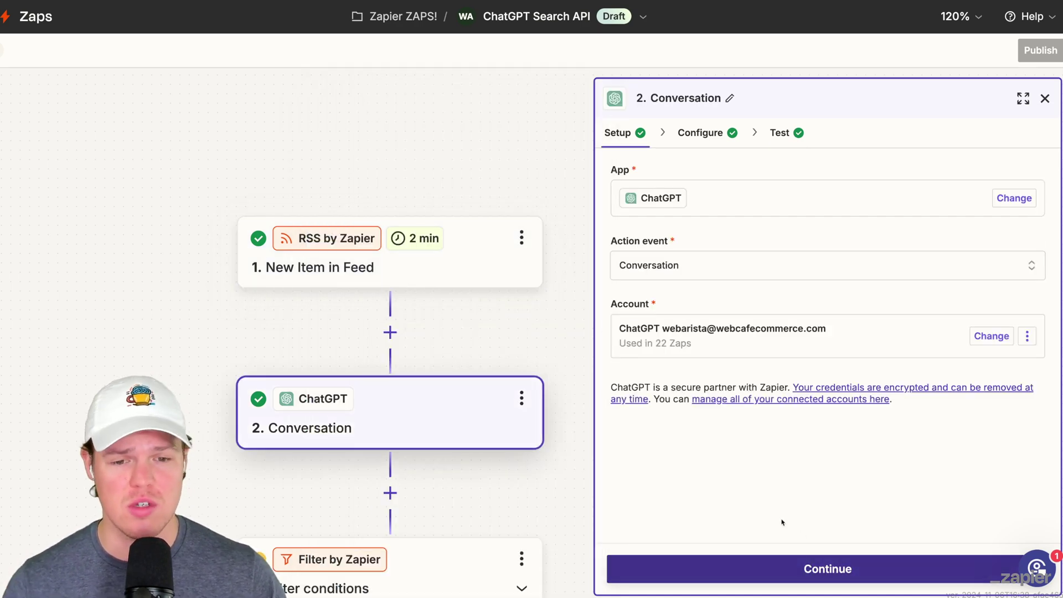
click(804, 567)
click(809, 569)
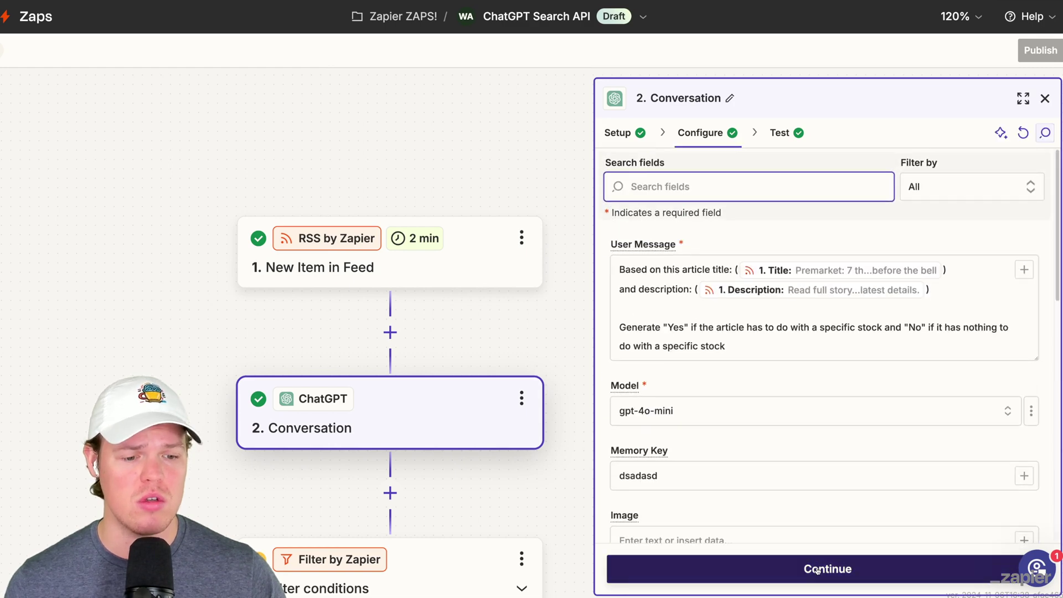
click(853, 576)
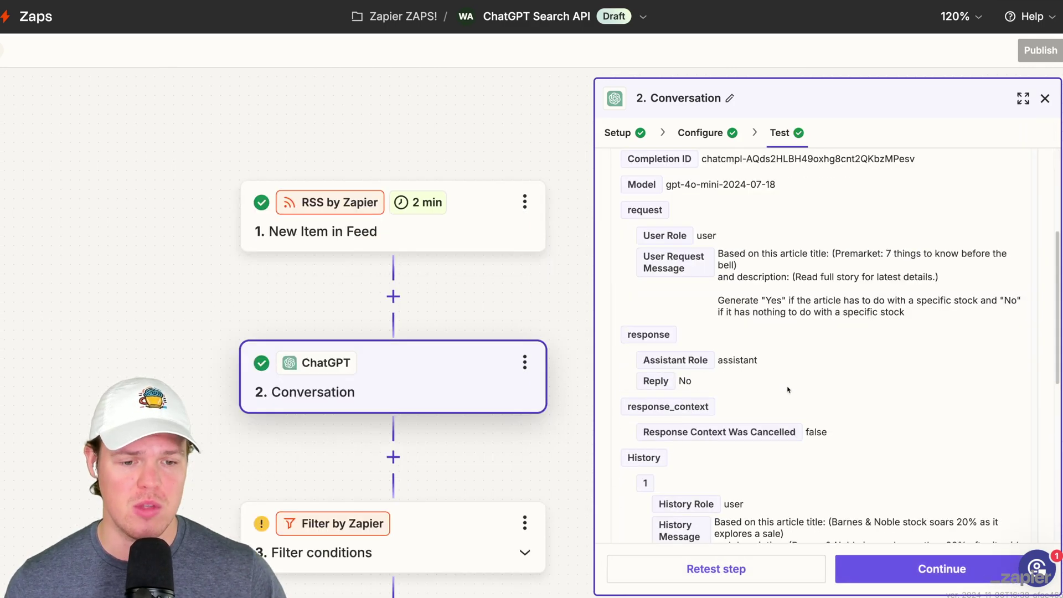
click(914, 569)
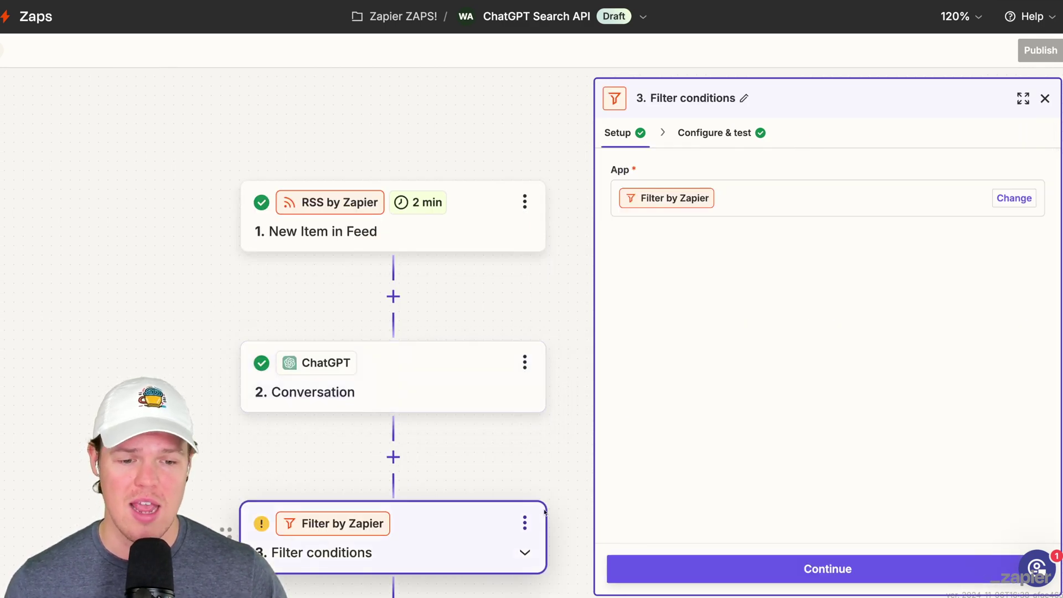
click(748, 139)
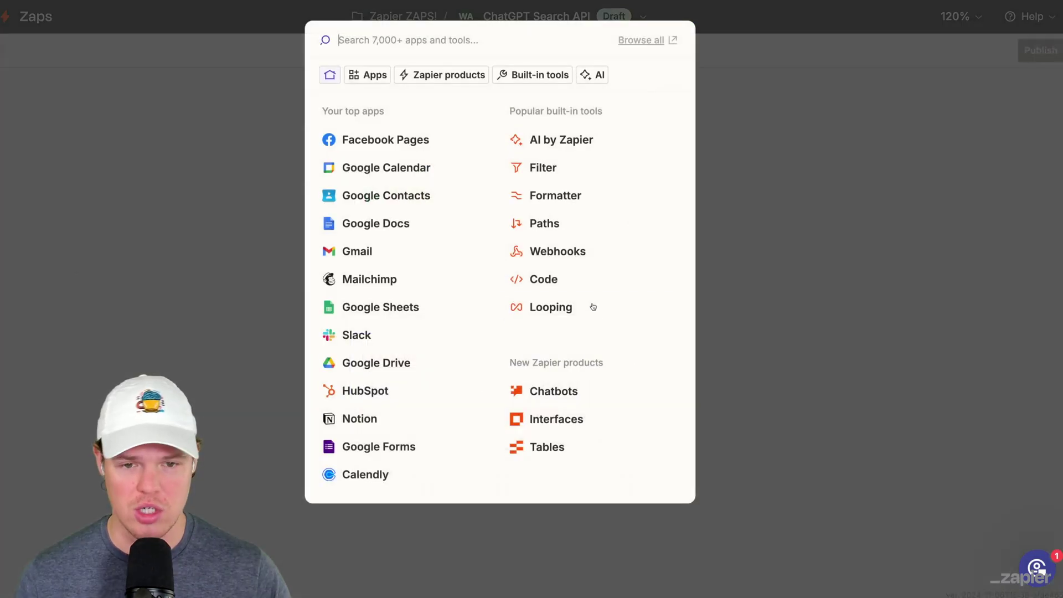
Step: Add a Web Parser Parse Webpage step with the feed item's 1. Link as URL to Parse
text(eb p)
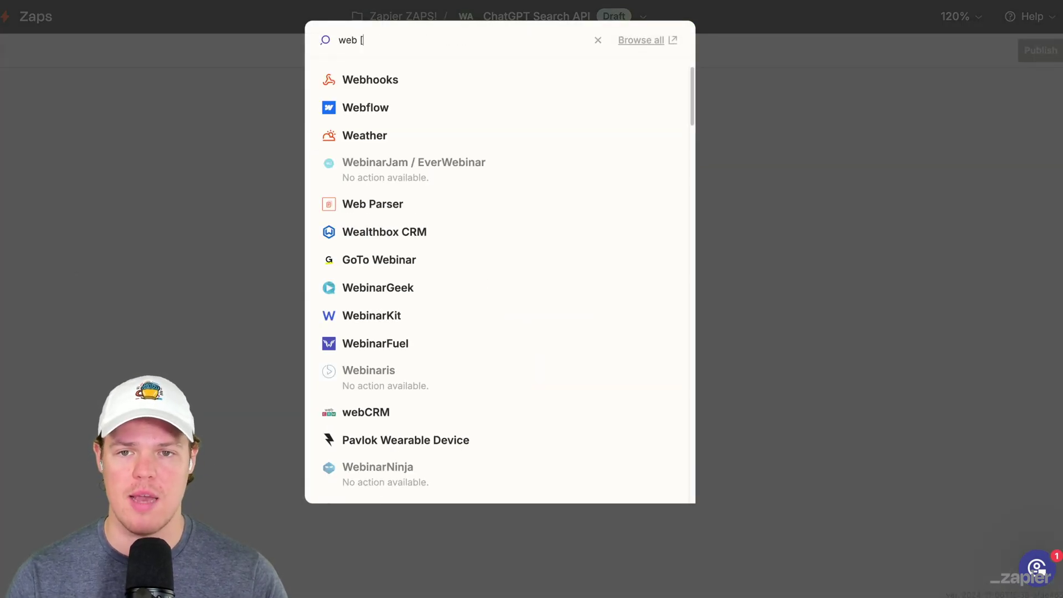
key(Return)
click(467, 348)
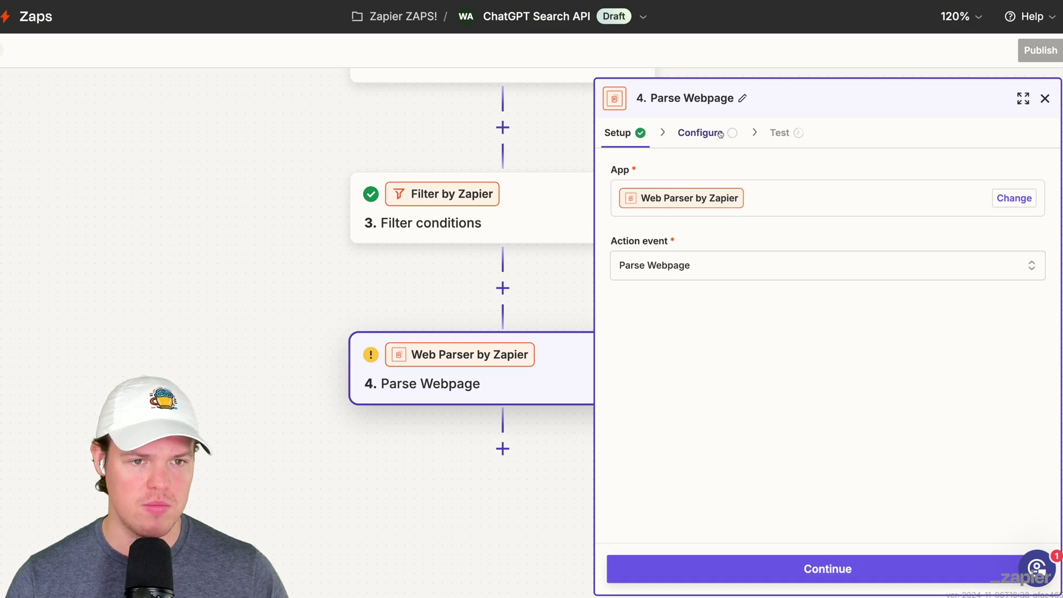
click(740, 274)
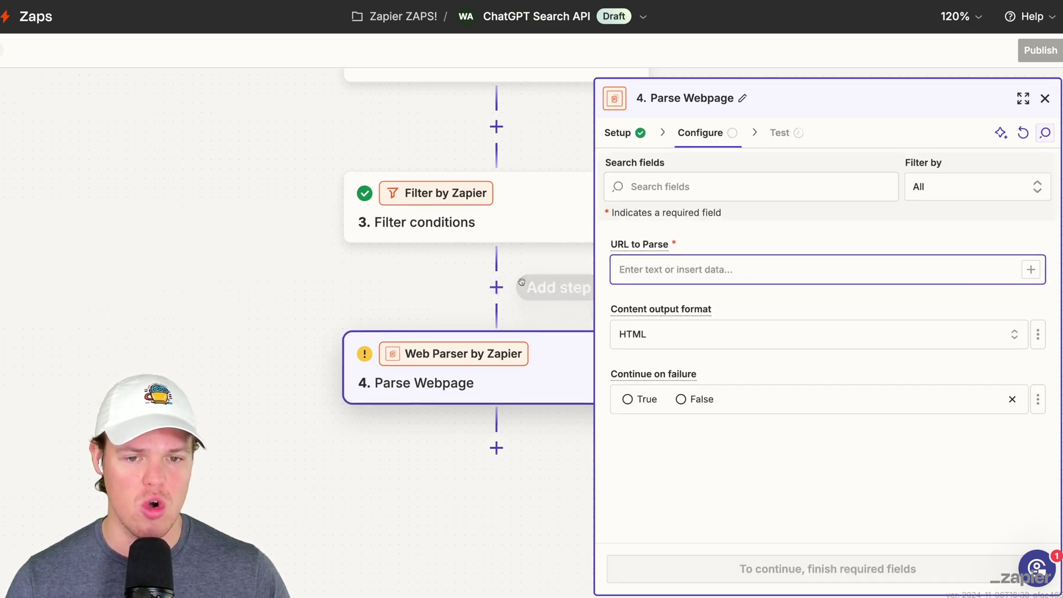
drag(543, 285, 415, 268)
click(709, 267)
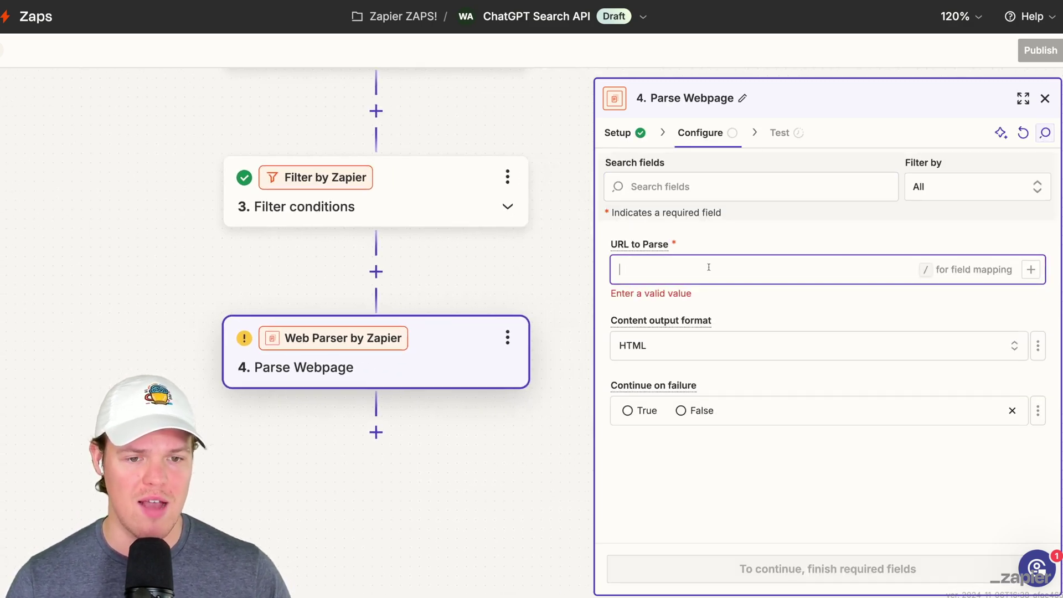
click(1032, 270)
click(509, 451)
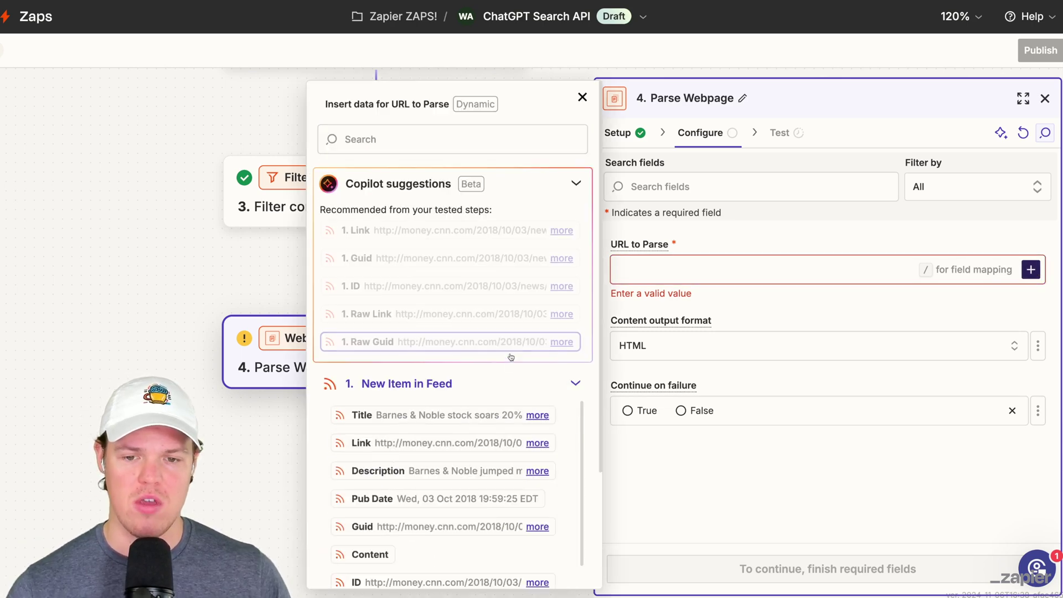
click(459, 231)
Step: Set the content output to Plaintext and test, extracting the Barnes & Noble article
click(788, 335)
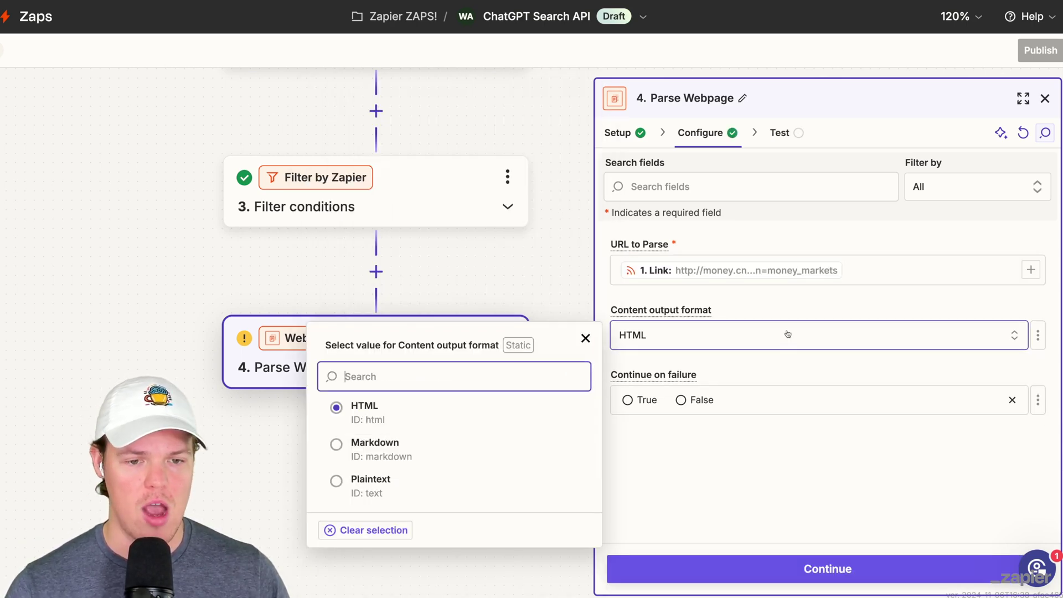
click(432, 486)
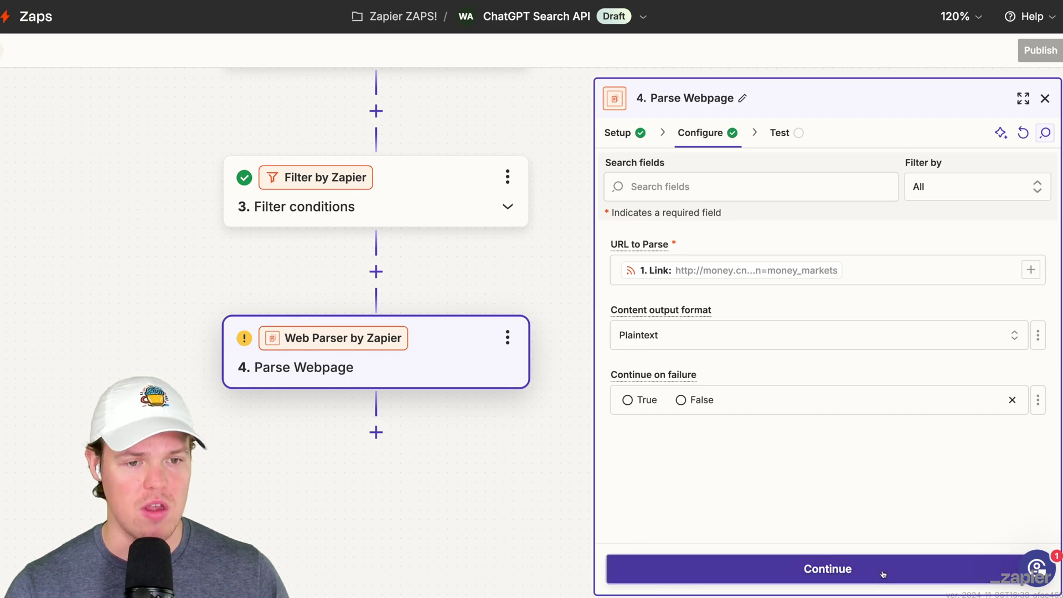
click(942, 570)
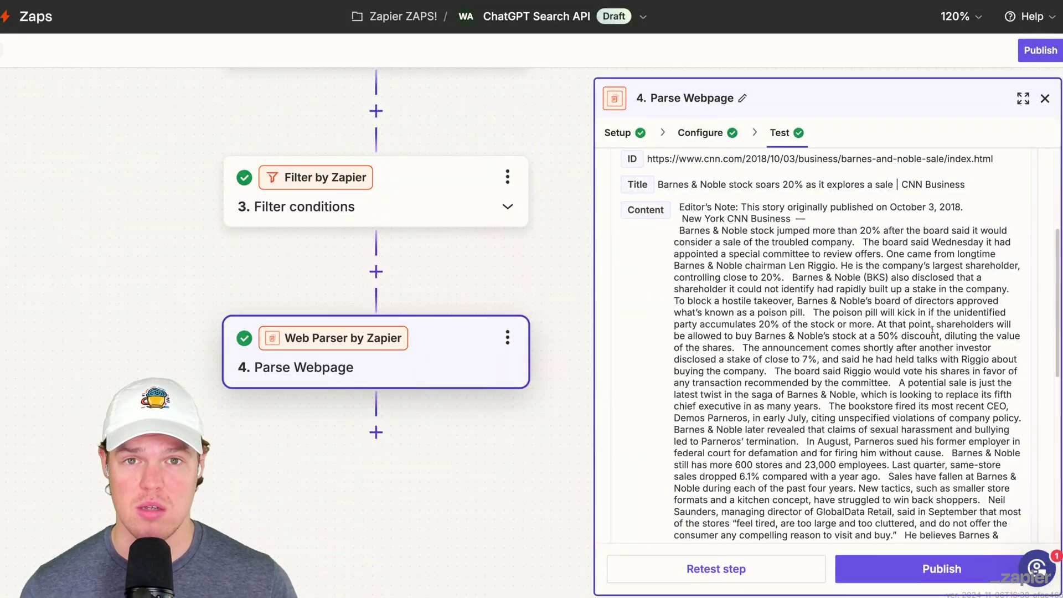
scroll(933, 331, up, 1)
scroll(932, 330, down, 8)
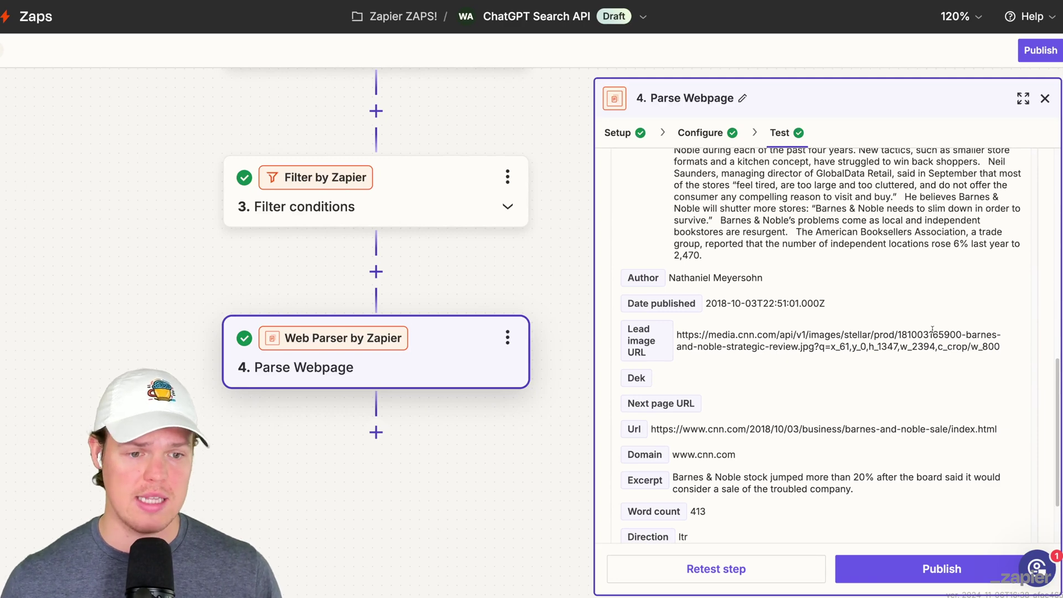
scroll(933, 330, down, 2)
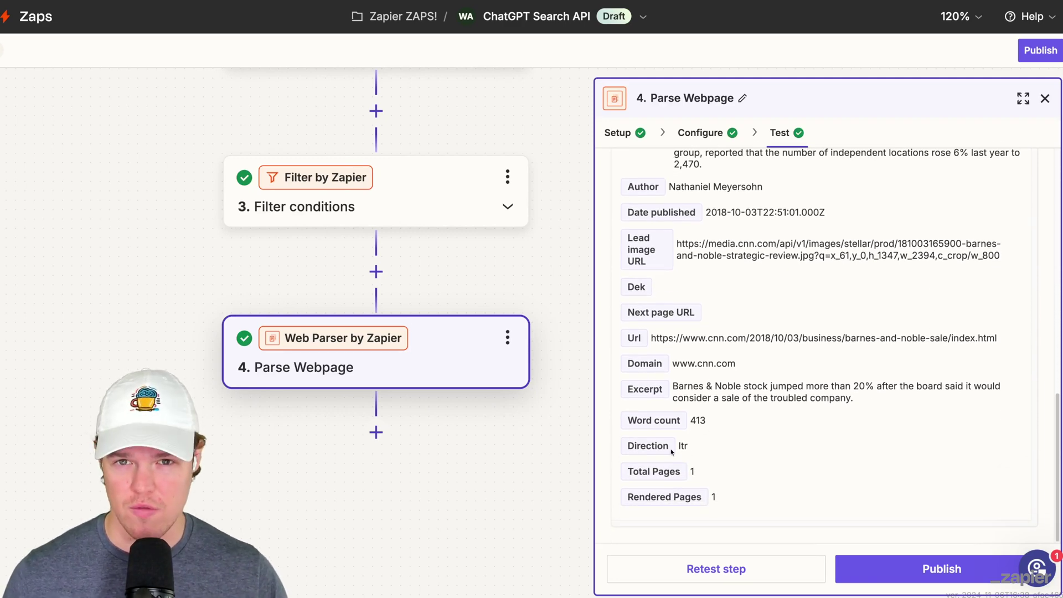
click(424, 315)
Step: Add ChatGPT with the Conversation event as step 5
text(chatgpt)
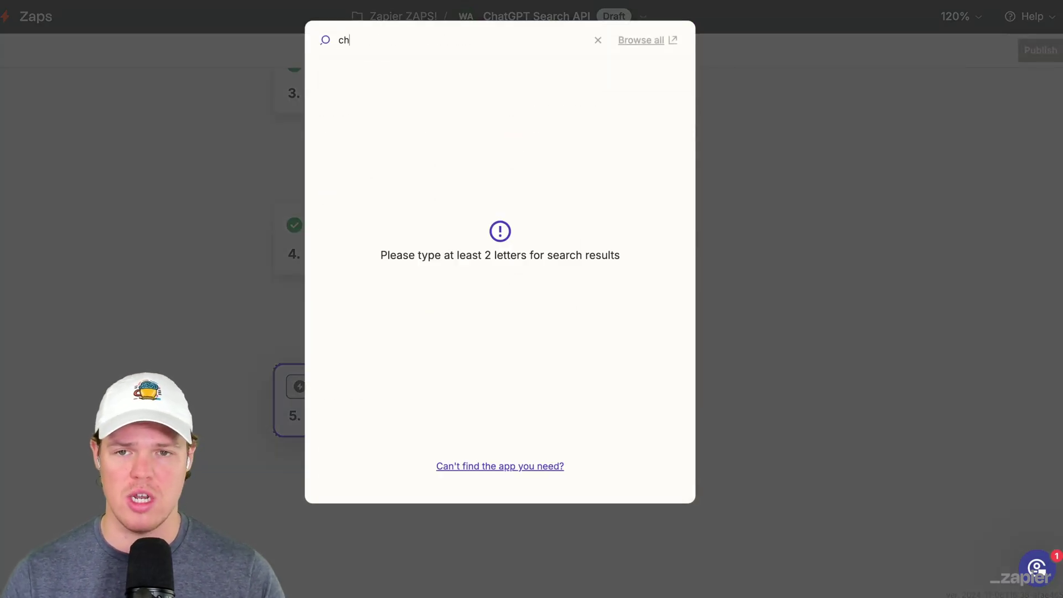
key(Return)
scroll(480, 377, down, 4)
click(480, 318)
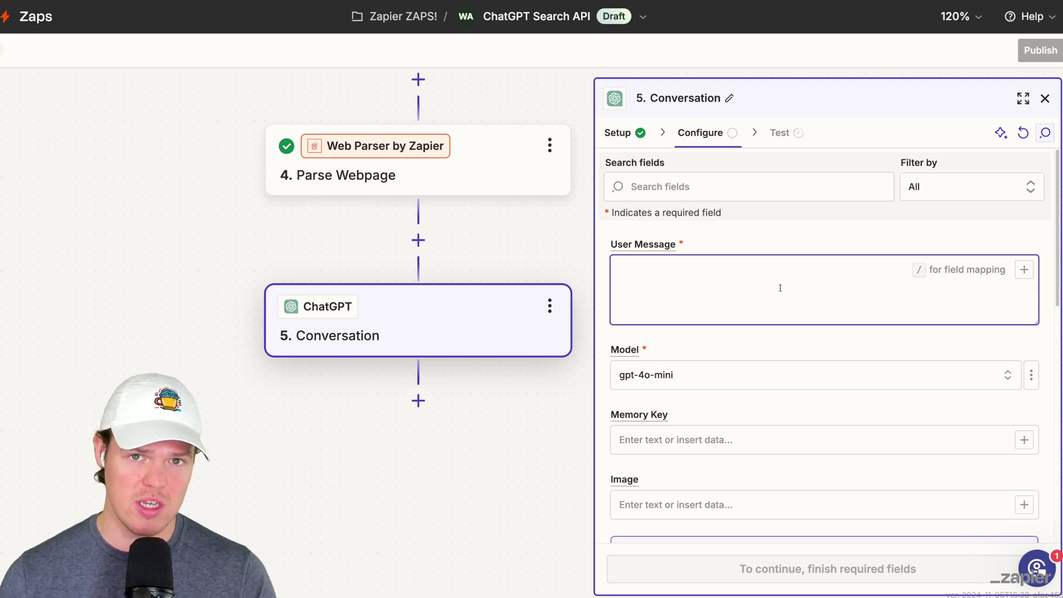
Step: Paste the summary prompt mapping 4. Title and 4. Content, fill the Memory Key, and test
text(Based on this article title: ( 4. Title: Barnes & Noble...| CNN Business ) and content:( 4. Content: Editor's Note...ear to 2,470. )  give me a summary and a "Buy" or "Sell" consensus)
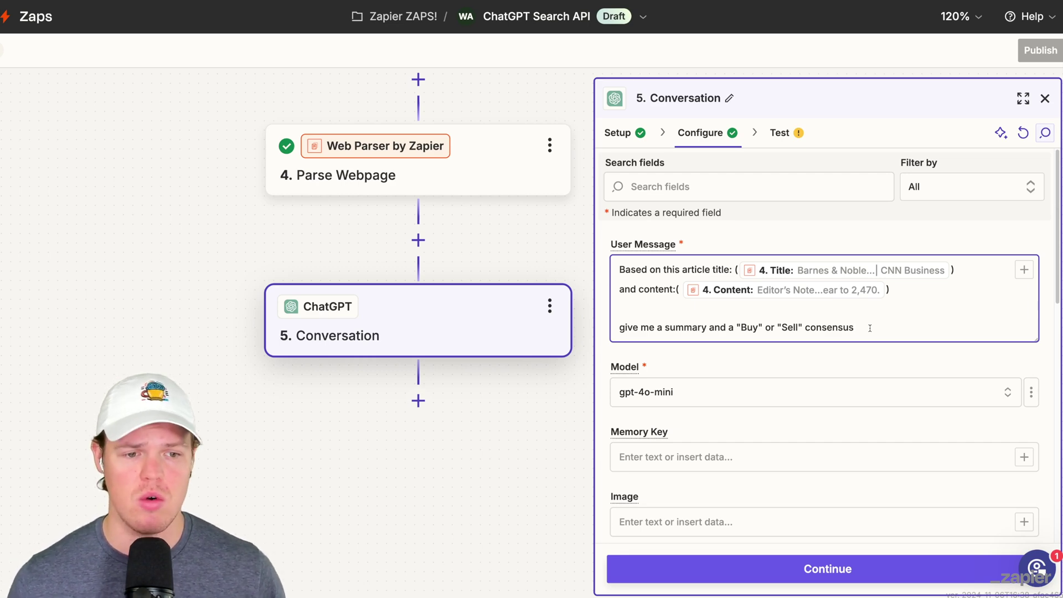
click(775, 444)
text(dd)
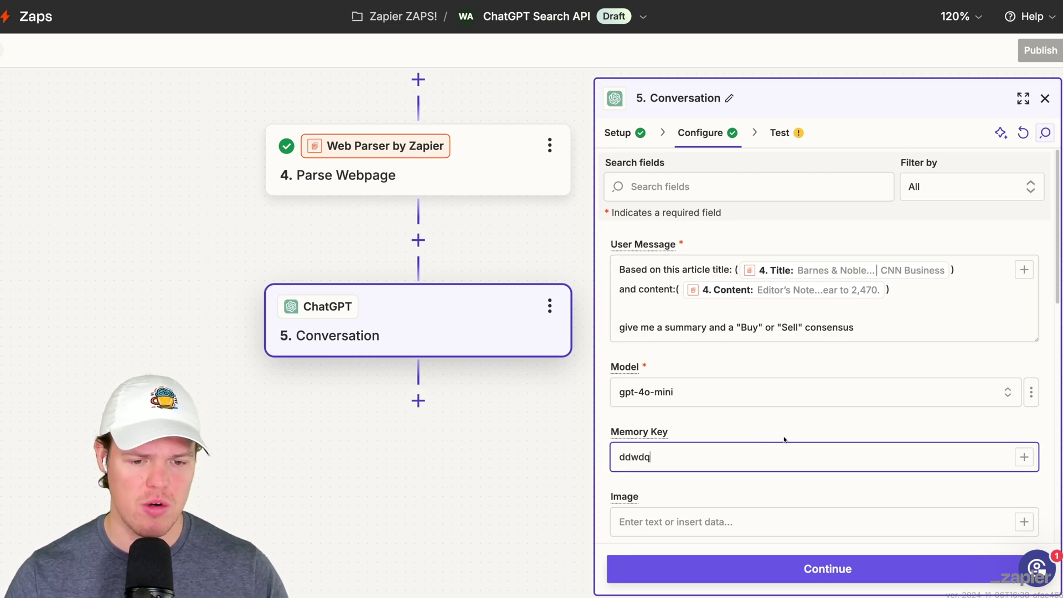
text(wdq)
click(828, 569)
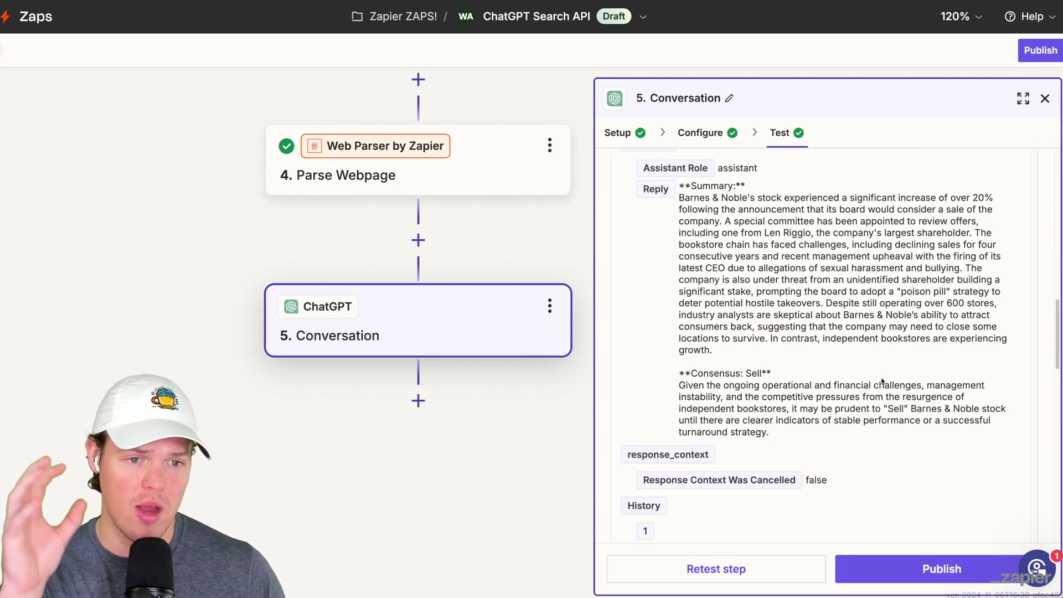
scroll(545, 443, down, 3)
Step: Add a sixth step below the Conversation step, searching apps for sms and email but choosing none
click(443, 321)
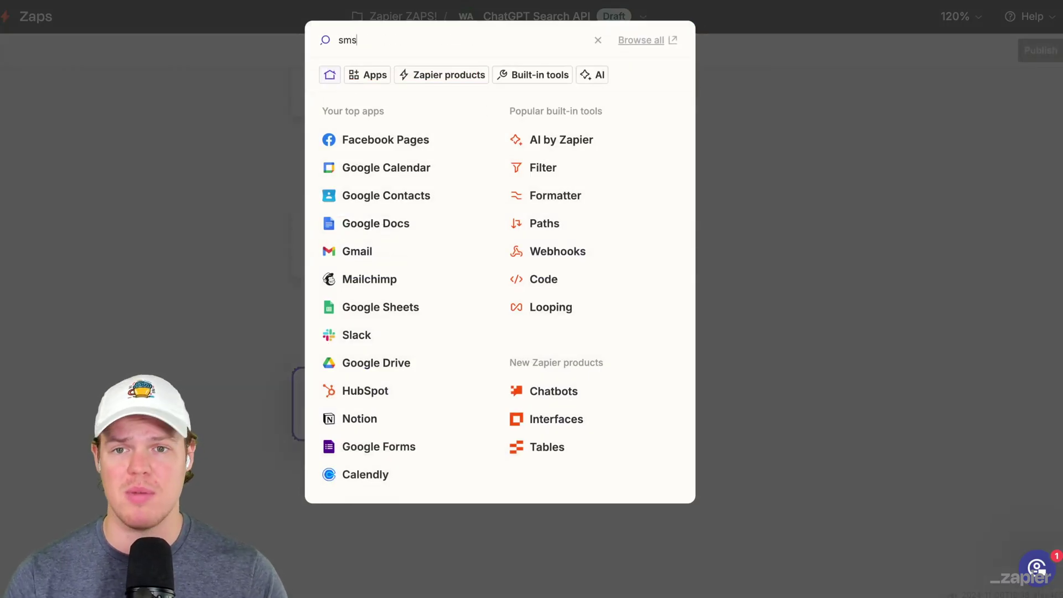
key(ctrl+a)
key(BackSpace)
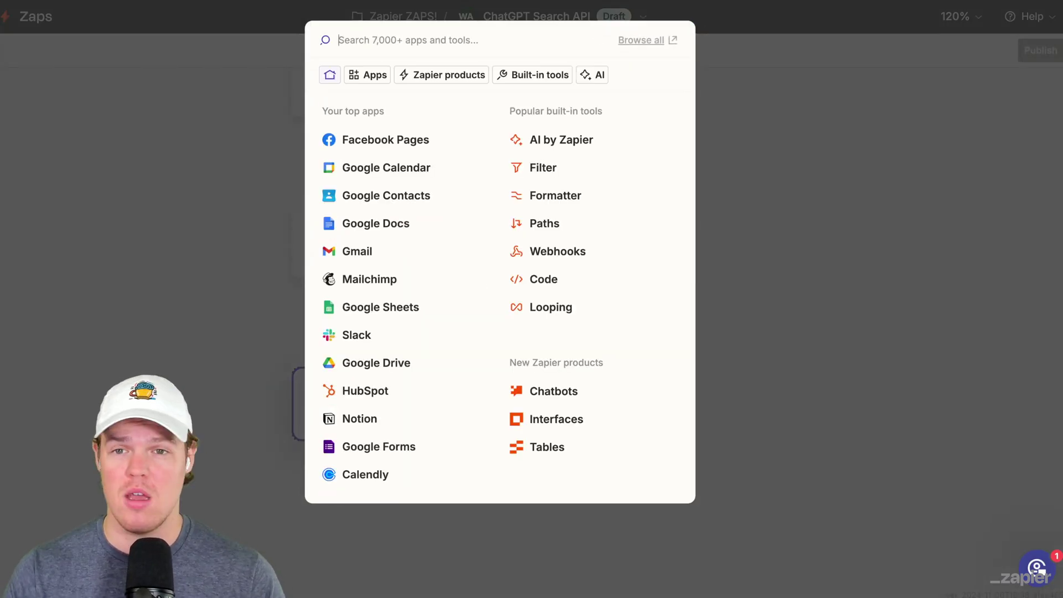
text(emai)
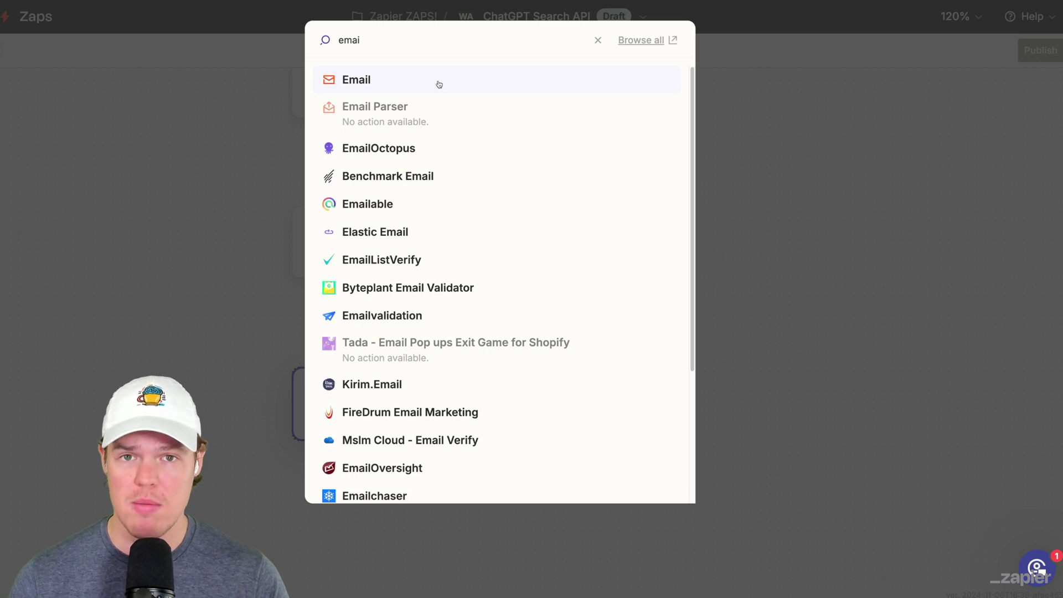
click(247, 252)
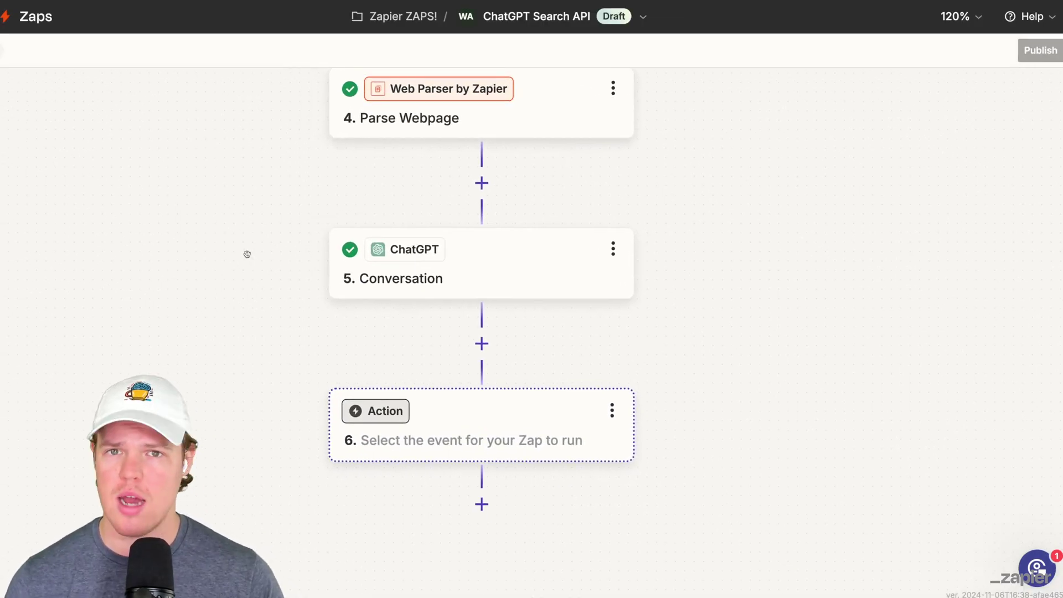